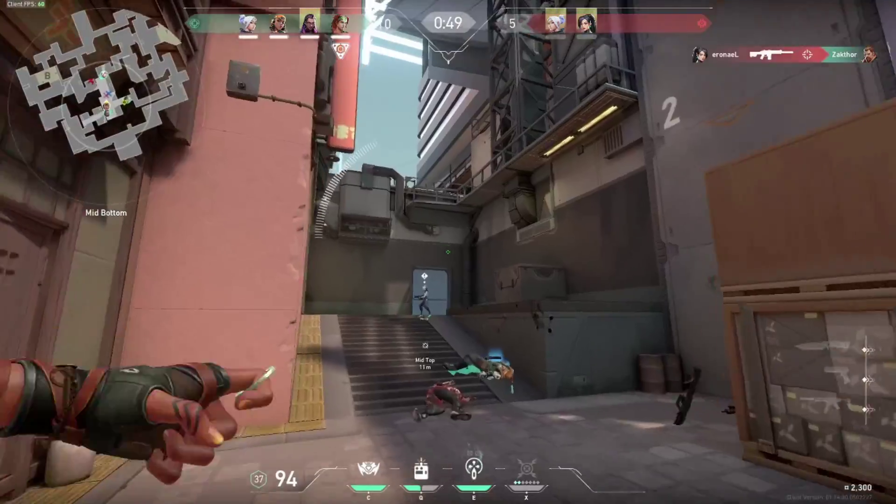
{"action": "left_click", "coordinate": [448, 252]}
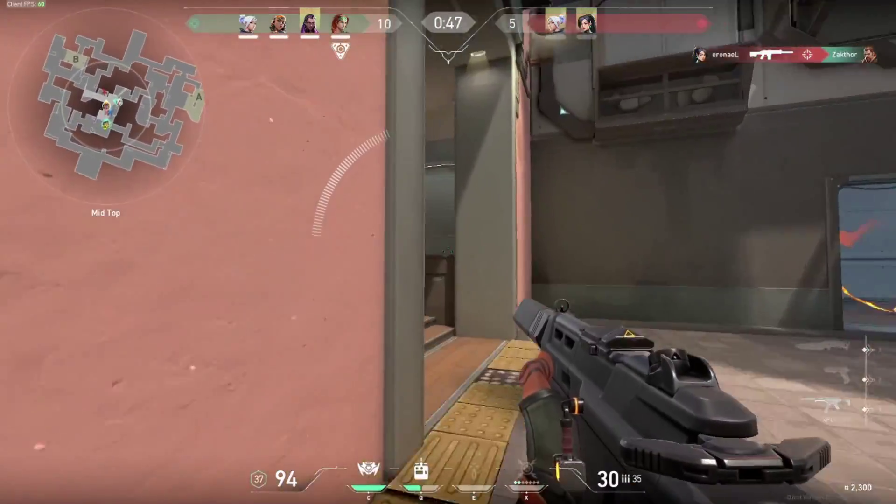
{"action": "left_click", "coordinate": [448, 252]}
{"action": "left_click", "coordinate": [448, 252]}
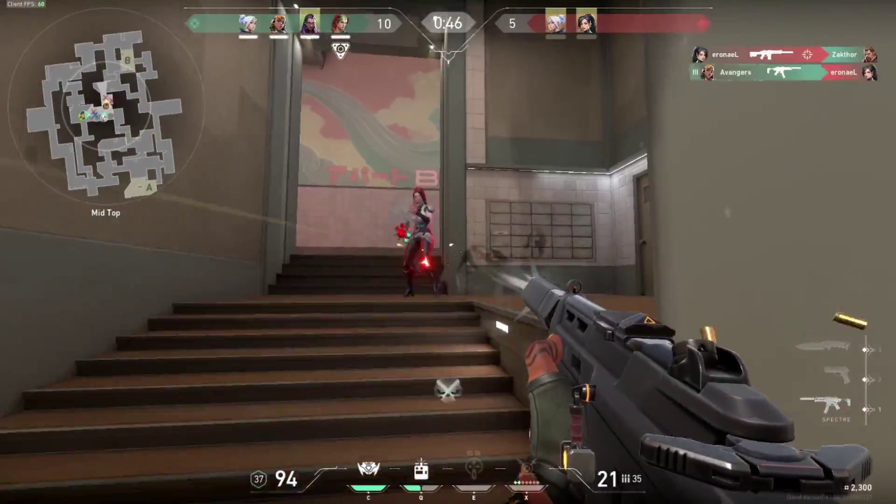
{"action": "left_click", "coordinate": [448, 252]}
{"action": "key", "text": "r"}
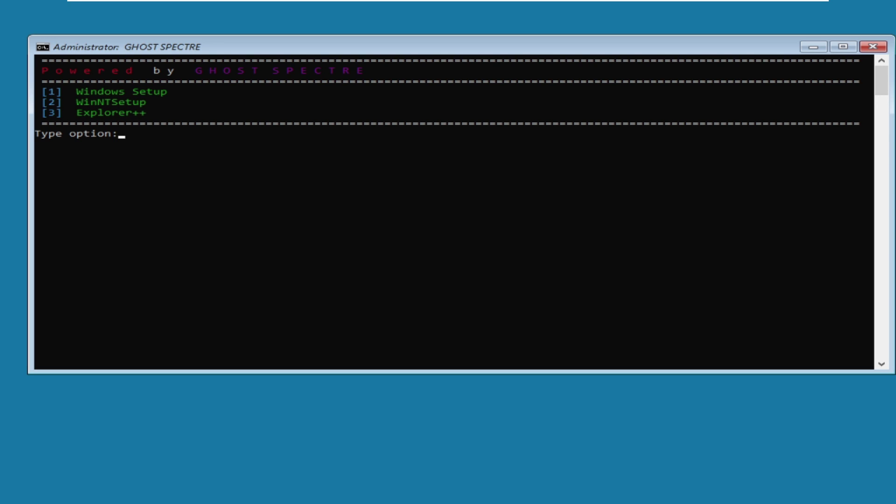
- Launch Windows Setup from the Ghost Spectre boot menu with option 1 and continue in English (United States)
{"action": "type", "text": "1"}
{"action": "key", "text": "Return"}
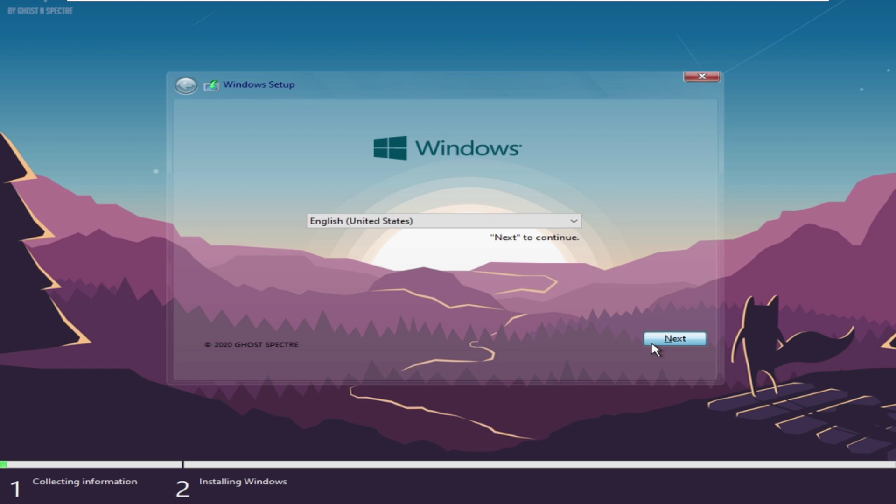
{"action": "left_click", "coordinate": [675, 338]}
- Choose WIN10 PRO - SUPERLITE as the operating system to install and continue
{"action": "left_click", "coordinate": [340, 188]}
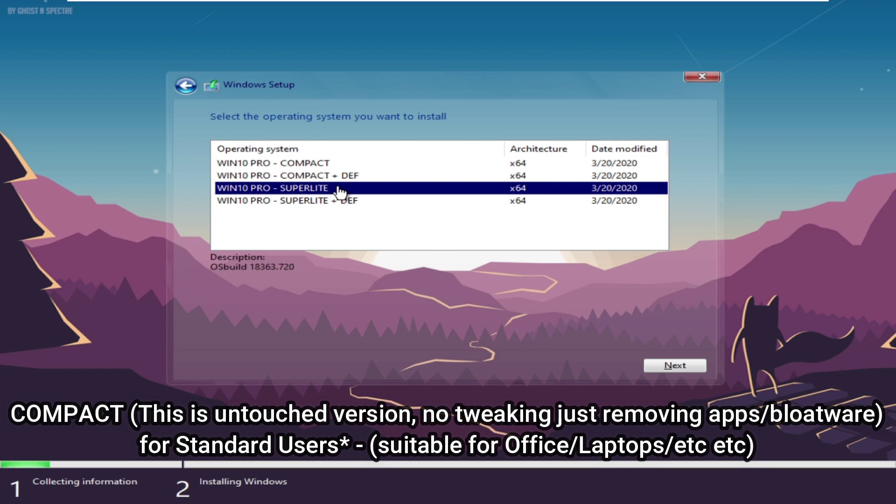
{"action": "left_click", "coordinate": [346, 177]}
{"action": "left_click", "coordinate": [339, 188]}
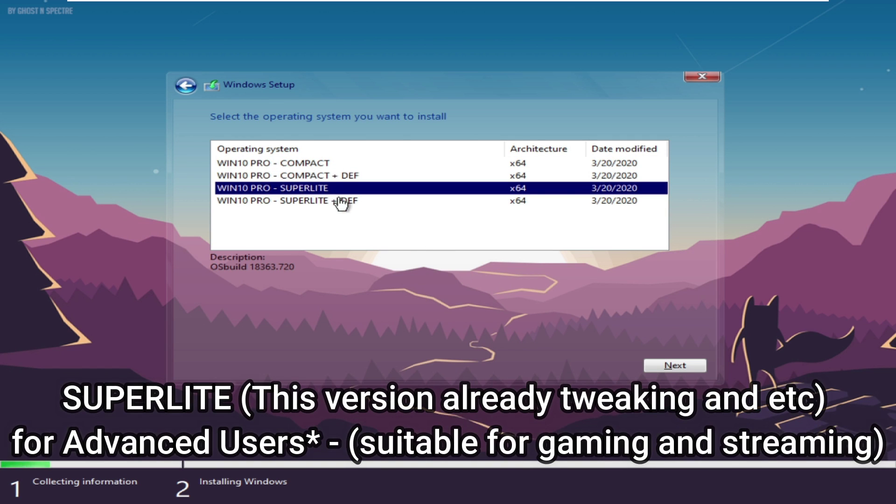
{"action": "left_click", "coordinate": [340, 201]}
{"action": "left_click", "coordinate": [341, 188]}
{"action": "left_click", "coordinate": [694, 366]}
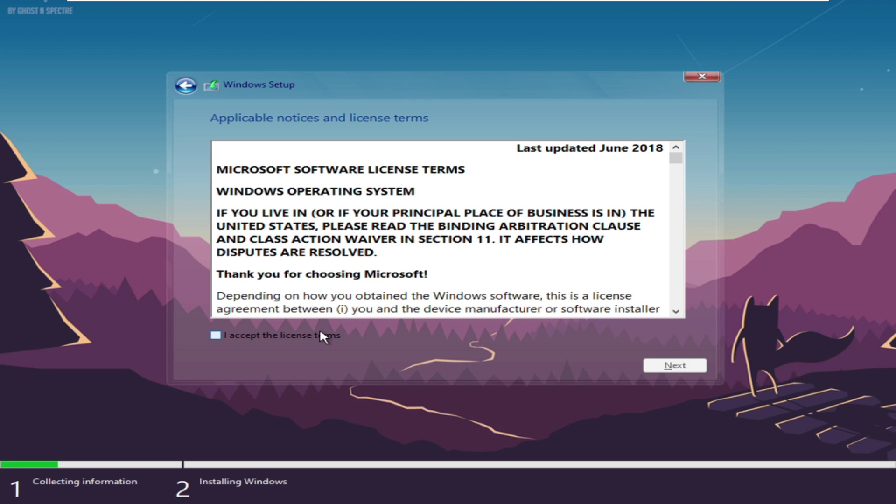
- Accept the Microsoft software license terms and continue to the choice of install location
{"action": "left_click", "coordinate": [313, 333]}
{"action": "left_click_drag", "start_coordinate": [465, 295], "coordinate": [491, 302]}
{"action": "left_click", "coordinate": [674, 365]}
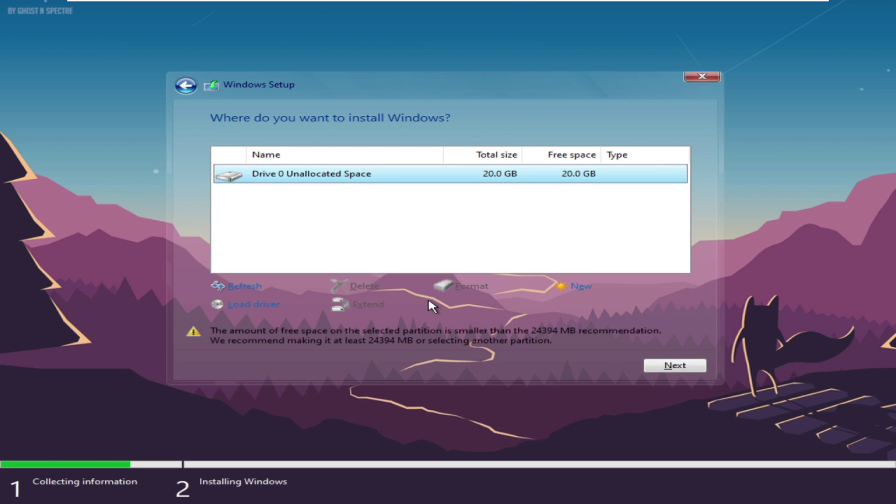
- Create partitions from Drive 0's unallocated space, allow the additional system partitions, and start installing Windows on Partition 2
{"action": "left_click", "coordinate": [579, 293]}
{"action": "left_click", "coordinate": [601, 304]}
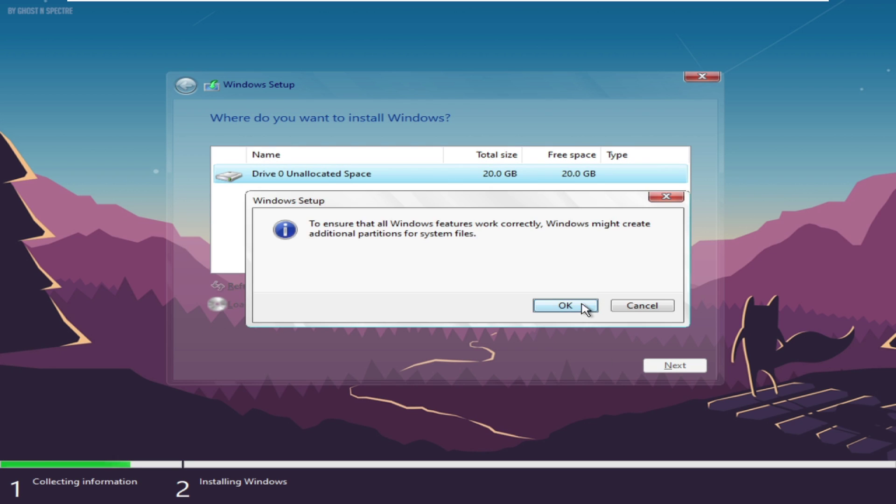
{"action": "left_click", "coordinate": [575, 305]}
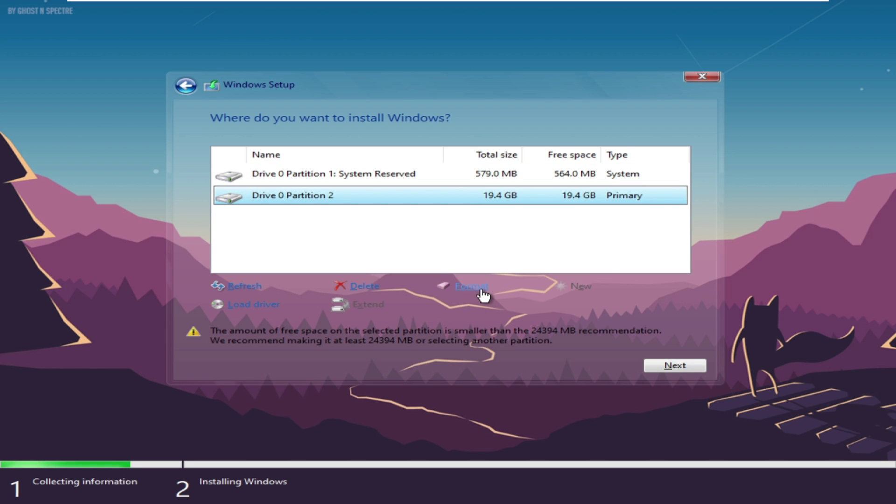
{"action": "left_click", "coordinate": [676, 367]}
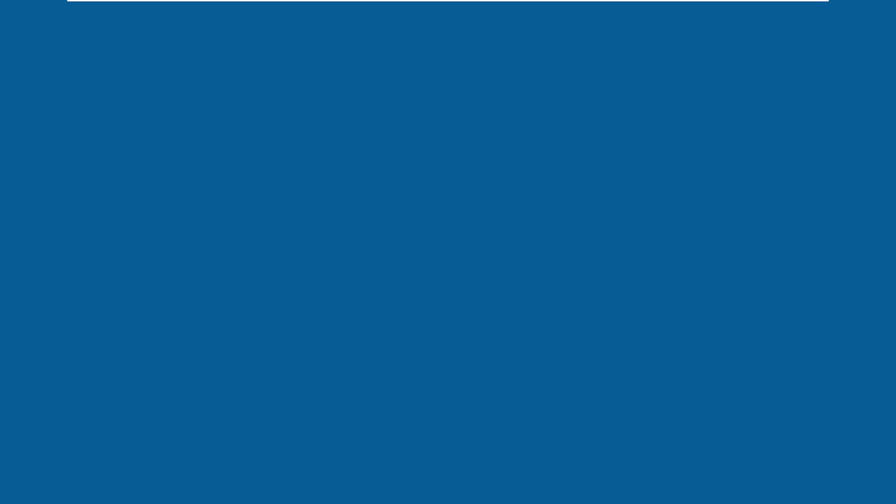
- Agree to the required restart to complete the first-time setup of the new installation
{"action": "left_click", "coordinate": [765, 441]}
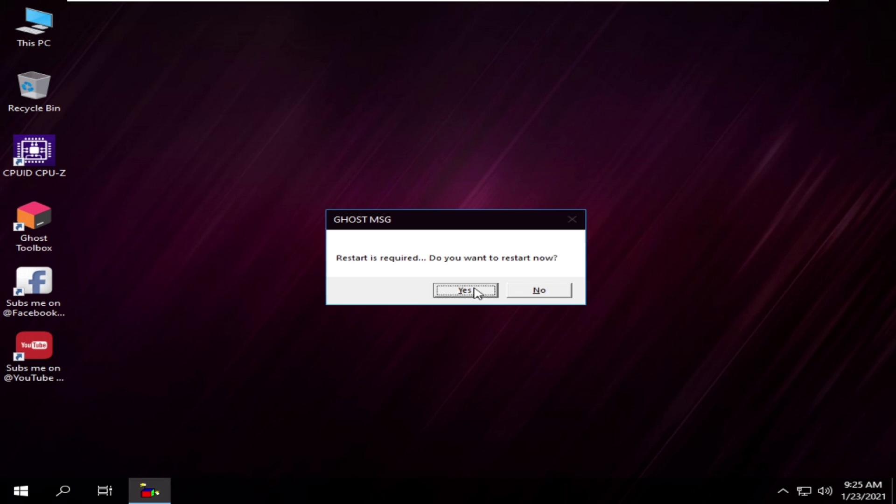
{"action": "left_click", "coordinate": [452, 292]}
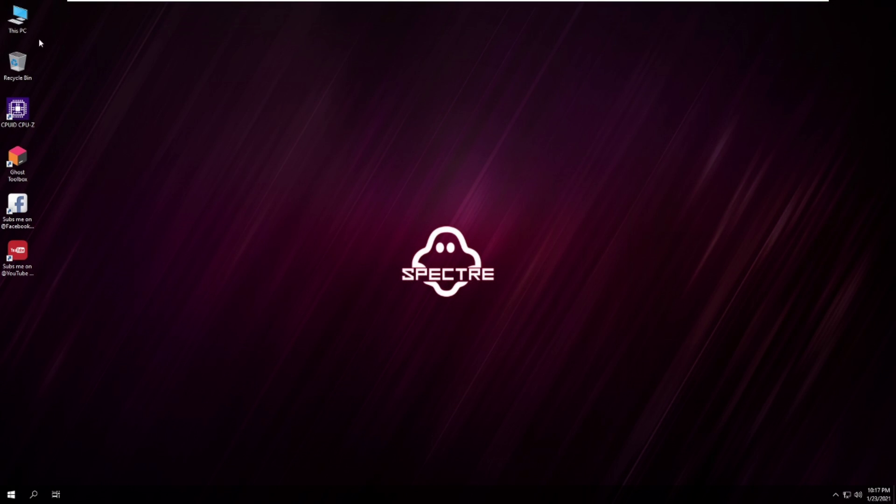
- Open the properties of This PC and review the Windows edition, hardware and activation information
{"action": "right_click", "coordinate": [17, 20]}
{"action": "left_click", "coordinate": [66, 130]}
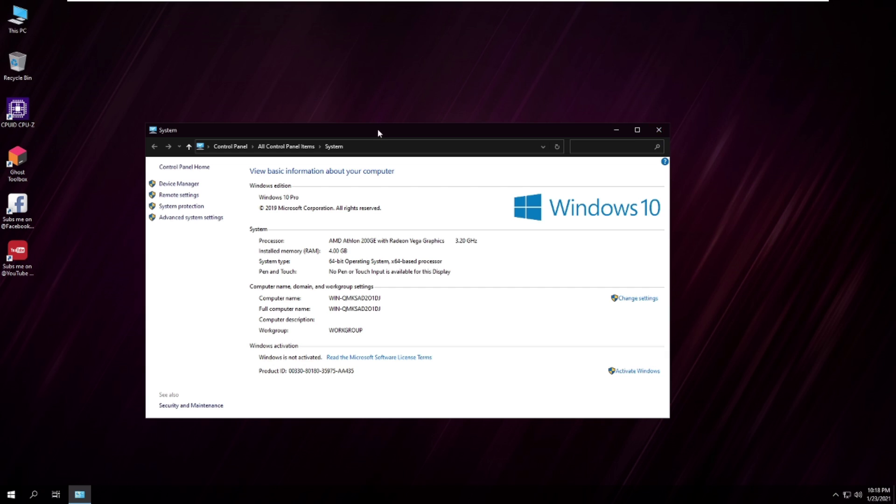
{"action": "left_click_drag", "start_coordinate": [377, 128], "coordinate": [518, 163]}
{"action": "left_click", "coordinate": [6, 164]}
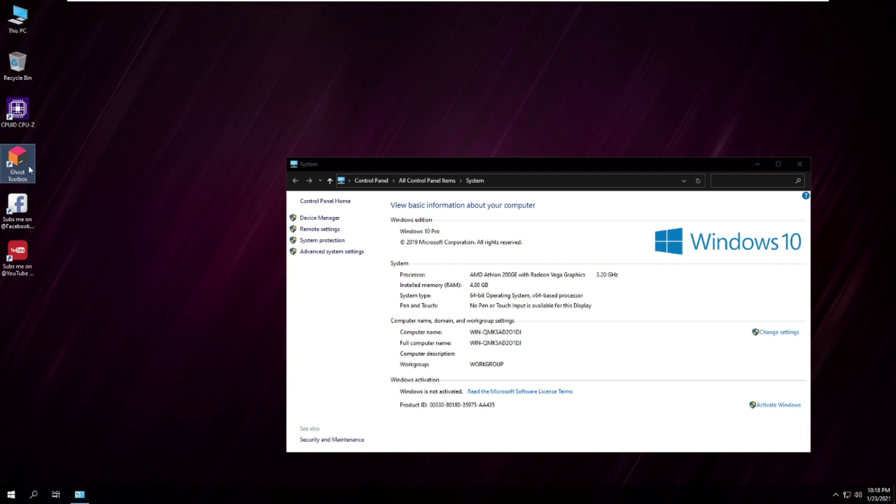
{"action": "left_click_drag", "start_coordinate": [438, 163], "coordinate": [391, 146]}
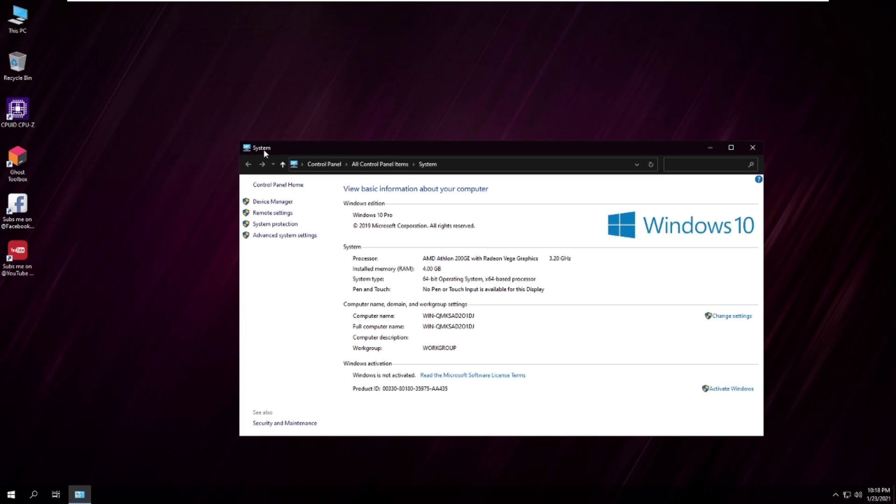
{"action": "left_click", "coordinate": [23, 164]}
{"action": "left_click_drag", "start_coordinate": [397, 153], "coordinate": [351, 133]}
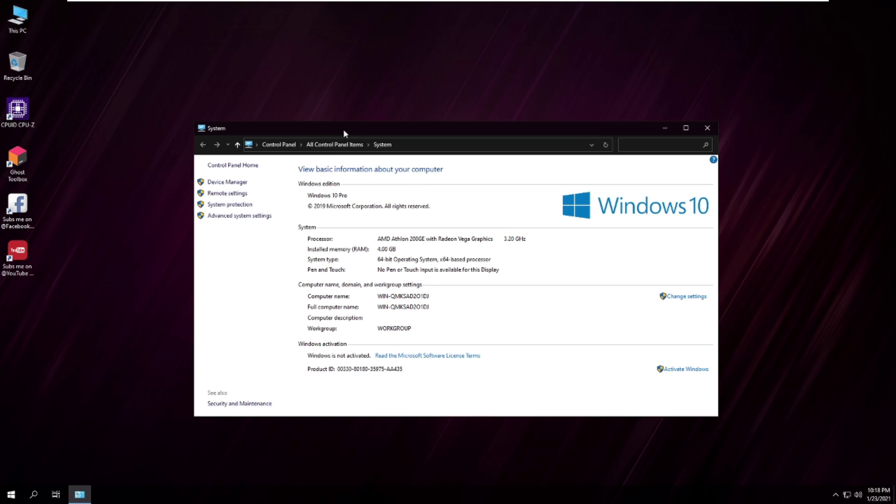
- Open the advanced system settings and review the visual effects in the performance options, keeping them as they are
{"action": "left_click", "coordinate": [251, 217]}
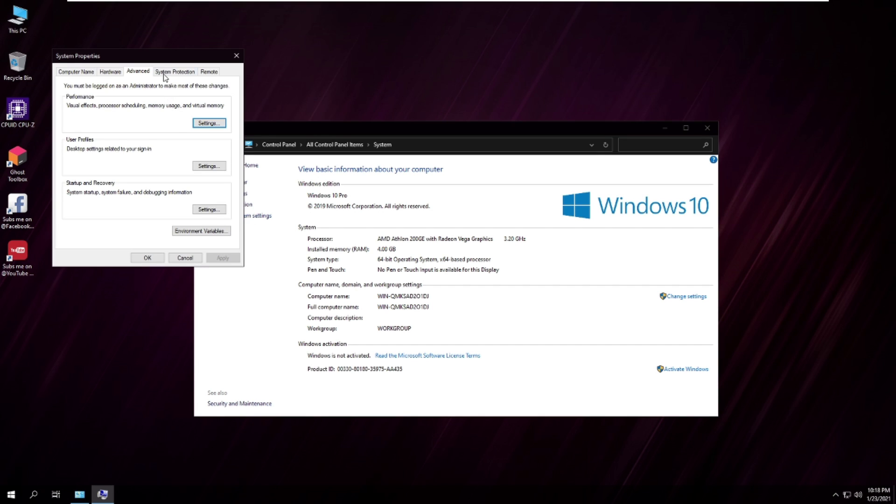
{"action": "left_click_drag", "start_coordinate": [156, 58], "coordinate": [325, 111]}
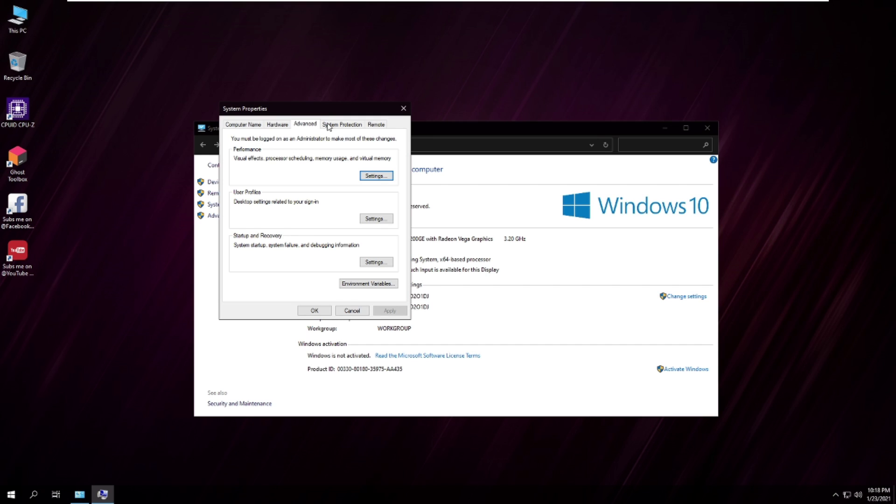
{"action": "left_click_drag", "start_coordinate": [326, 112], "coordinate": [365, 103]}
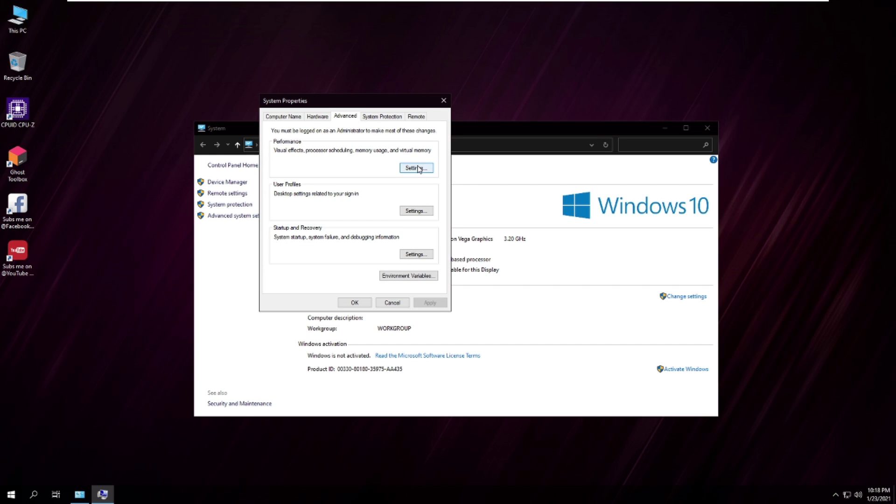
{"action": "left_click", "coordinate": [415, 168]}
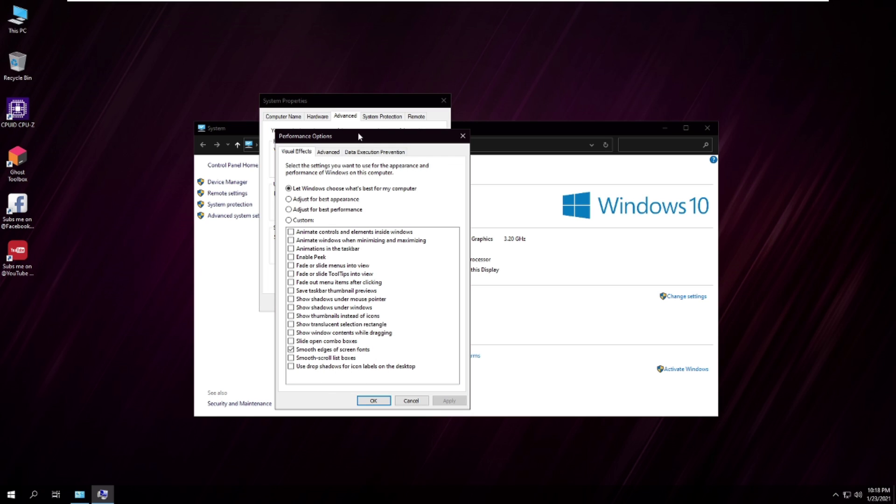
{"action": "left_click_drag", "start_coordinate": [357, 132], "coordinate": [348, 115]}
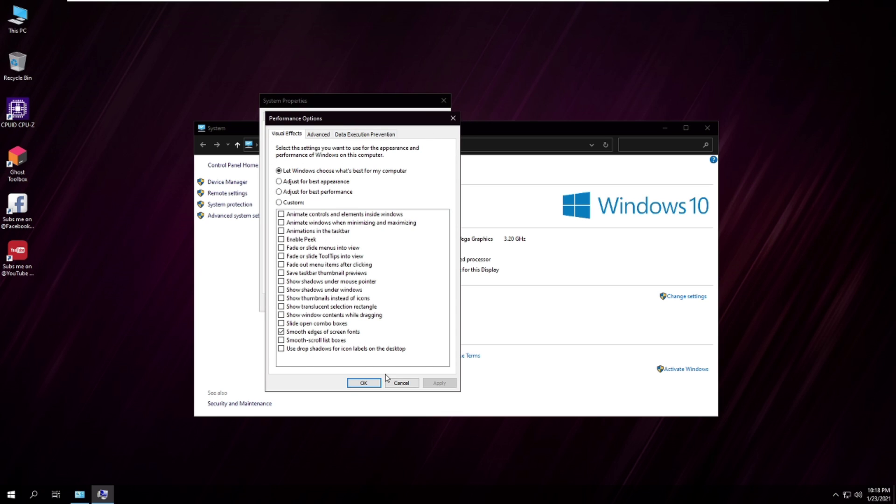
{"action": "left_click", "coordinate": [368, 382]}
- Review the system protection, remote and computer name properties, and close the system windows
{"action": "left_click", "coordinate": [369, 116]}
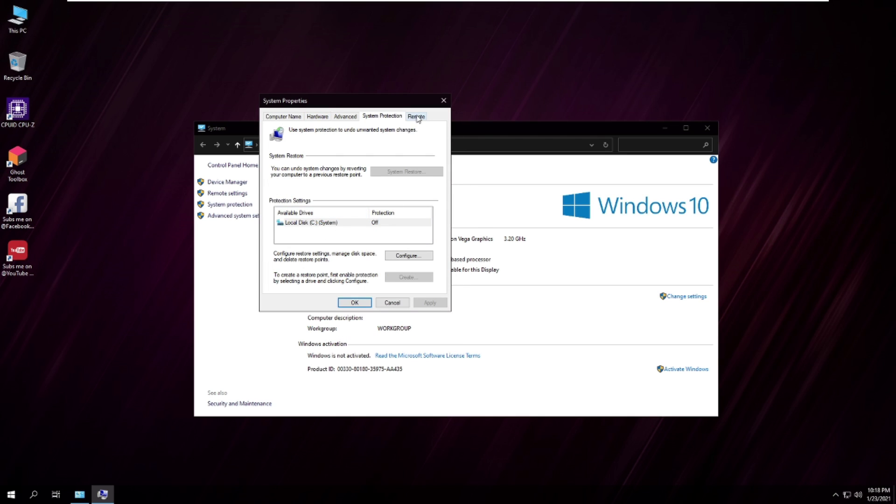
{"action": "left_click", "coordinate": [416, 117]}
{"action": "left_click", "coordinate": [284, 118]}
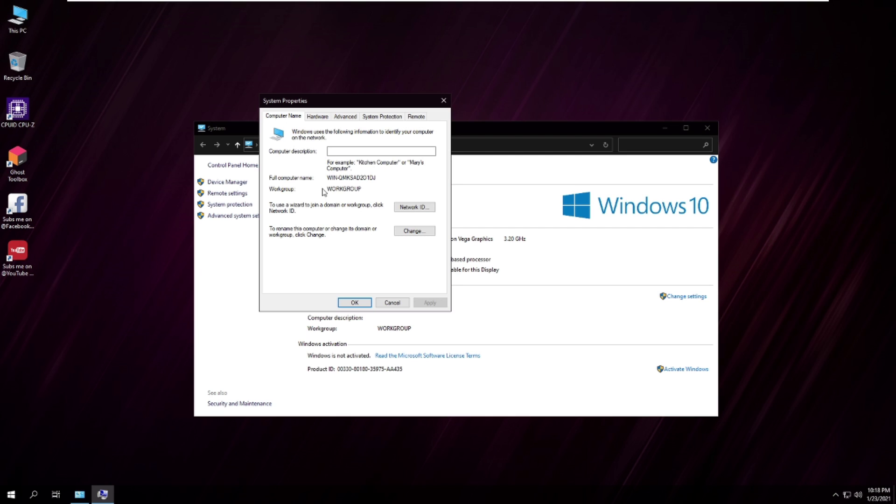
{"action": "left_click", "coordinate": [353, 301]}
{"action": "left_click", "coordinate": [134, 260]}
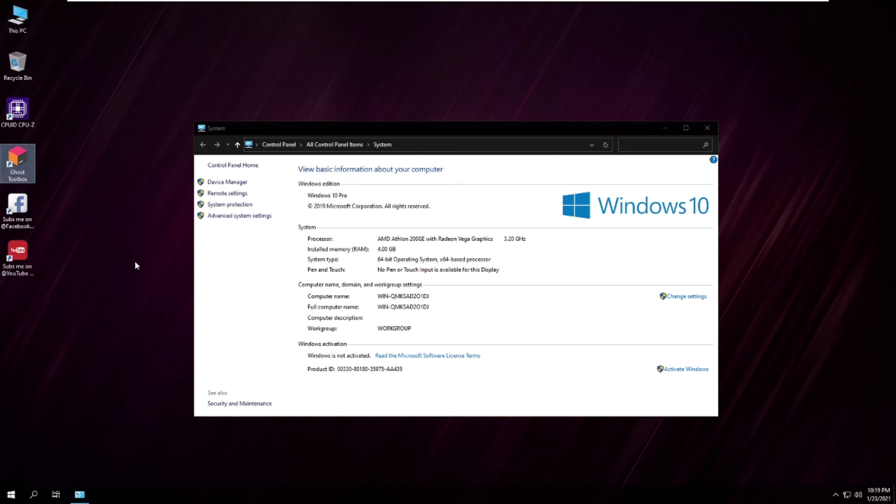
{"action": "left_click", "coordinate": [706, 127]}
- Examine the device and Windows specifications on the About page of the System settings, and return to the desktop
{"action": "left_click", "coordinate": [12, 494]}
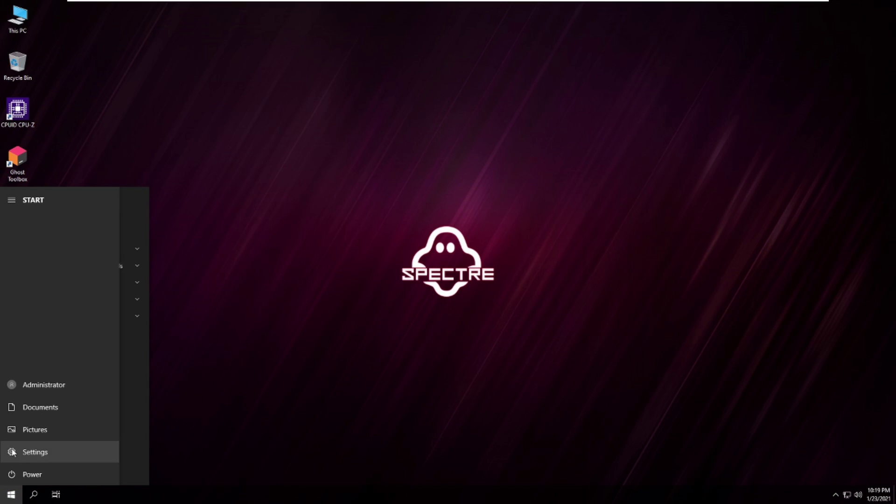
{"action": "left_click", "coordinate": [13, 451]}
{"action": "left_click", "coordinate": [432, 28]}
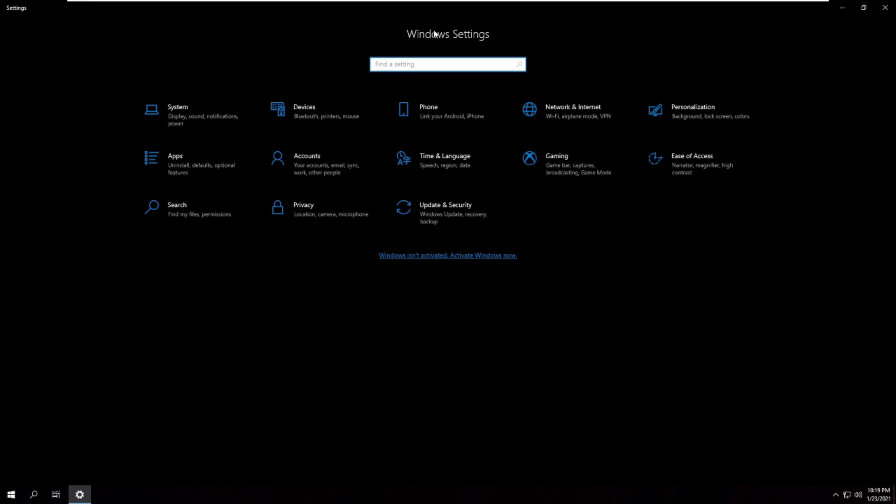
{"action": "left_click", "coordinate": [182, 108]}
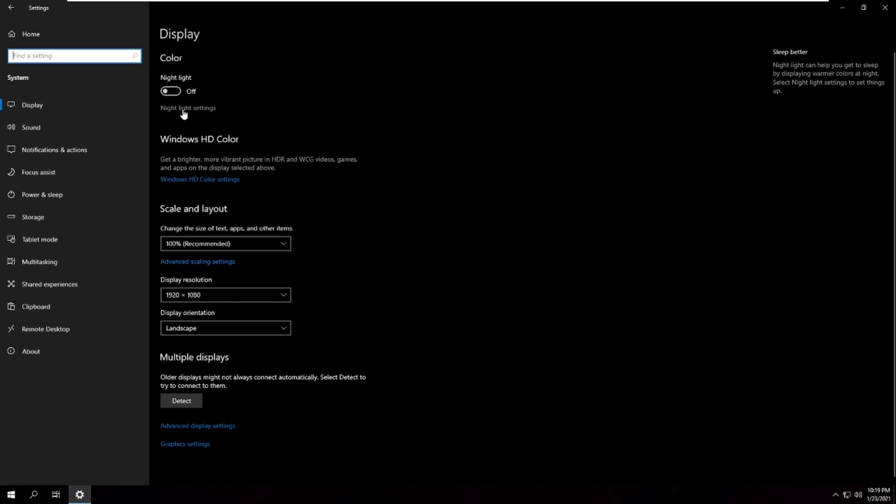
{"action": "left_click", "coordinate": [46, 350]}
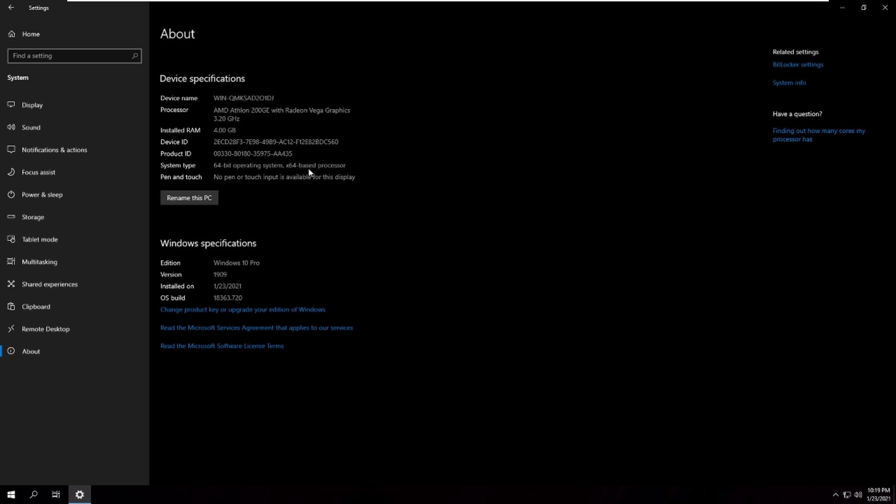
{"action": "left_click", "coordinate": [885, 8]}
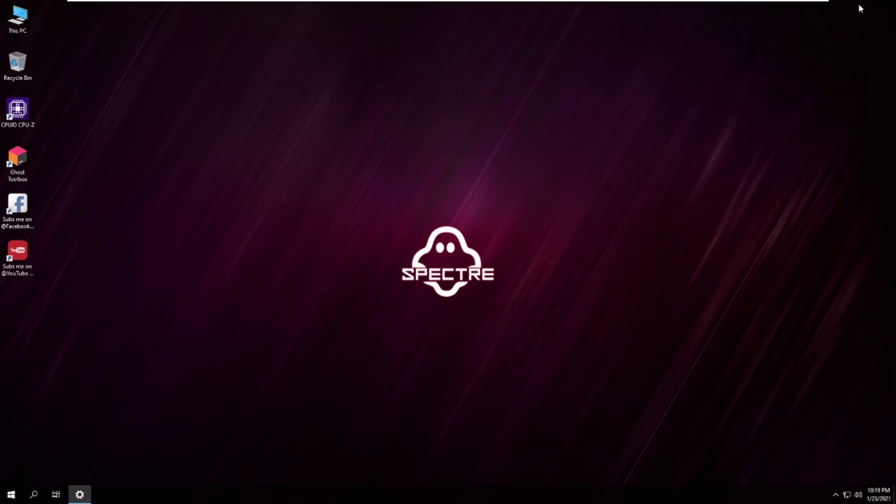
{"action": "right_click", "coordinate": [322, 224]}
{"action": "left_click", "coordinate": [353, 256]}
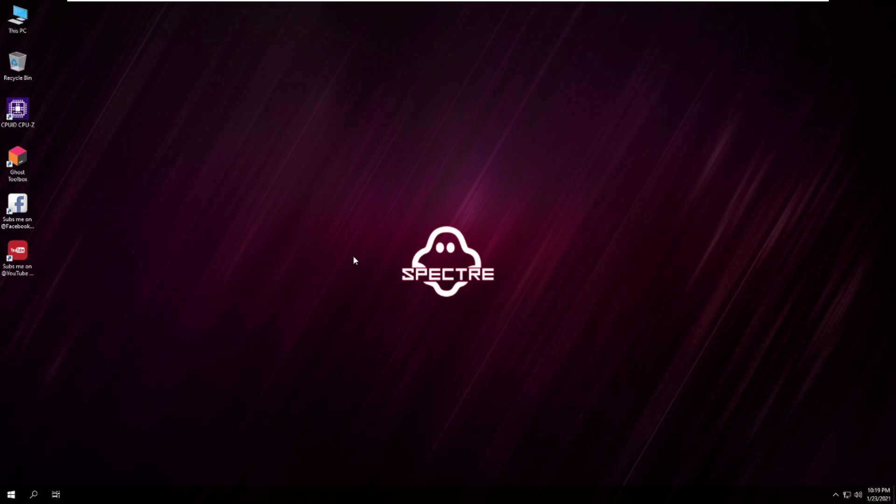
- Run services.msc, maximize the Services window, and jump to the services starting with W
{"action": "key", "text": "super+r"}
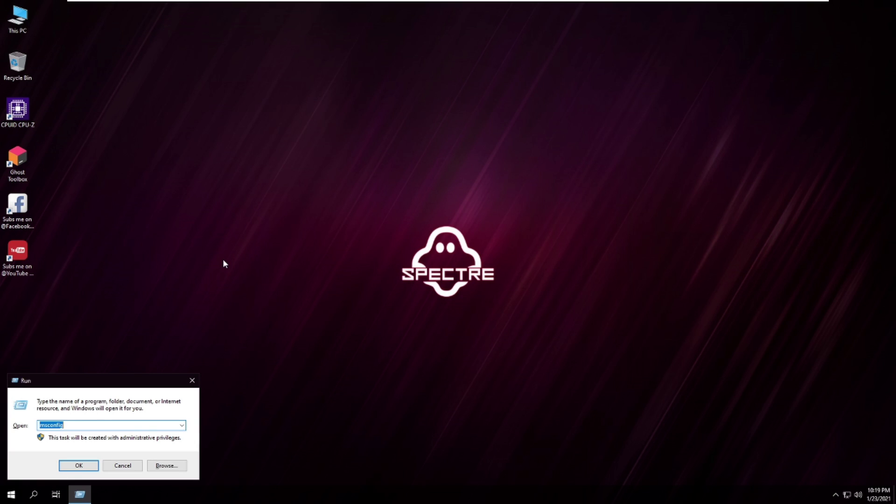
{"action": "type", "text": "services.msc"}
{"action": "key", "text": "Return"}
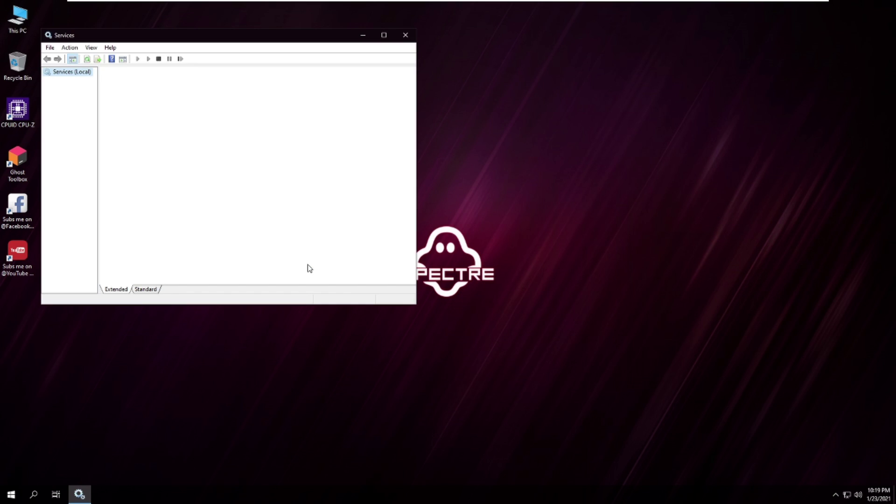
{"action": "double_click", "coordinate": [205, 37]}
{"action": "left_click", "coordinate": [229, 322]}
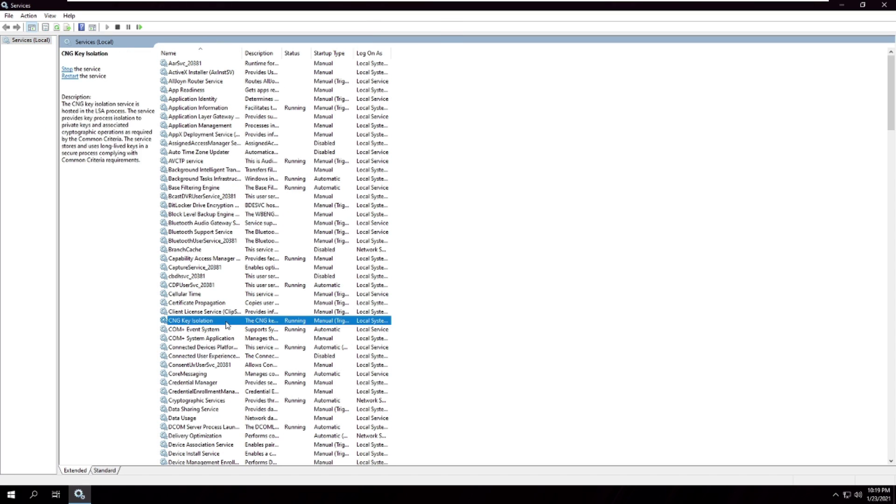
{"action": "key", "text": "w"}
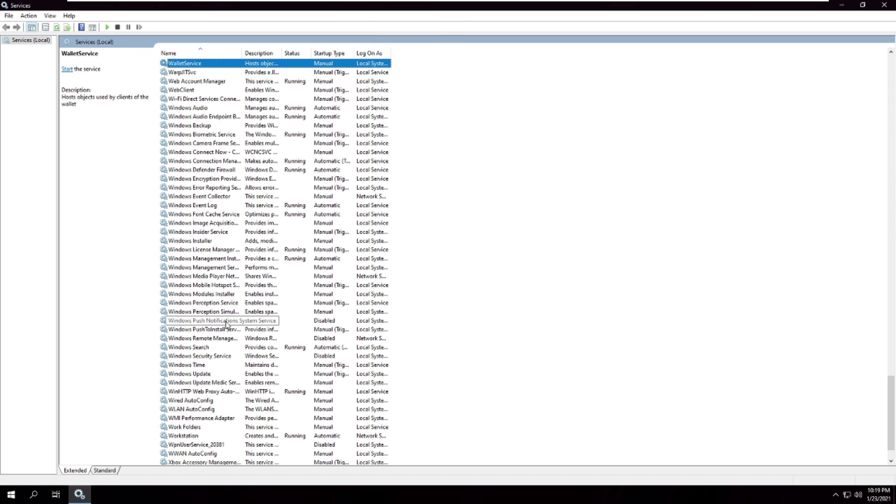
- Open the properties of the Windows Update service and set its startup type to Automatic
{"action": "double_click", "coordinate": [265, 376]}
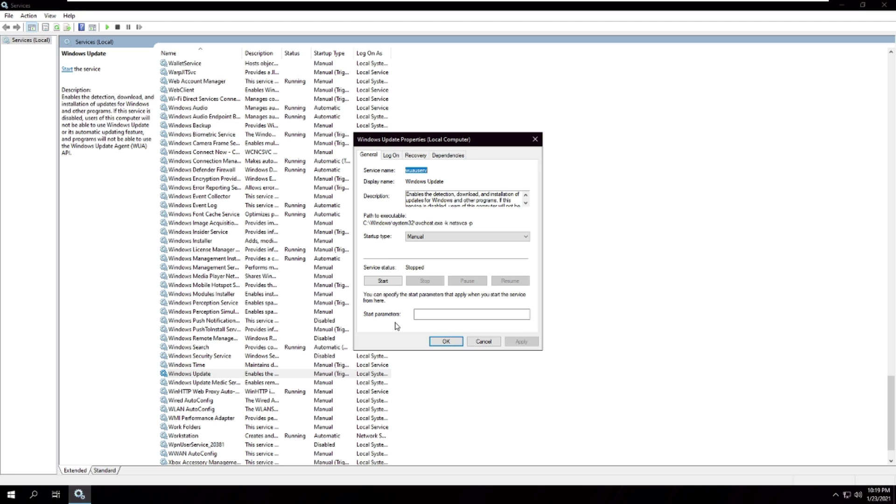
{"action": "left_click", "coordinate": [420, 238]}
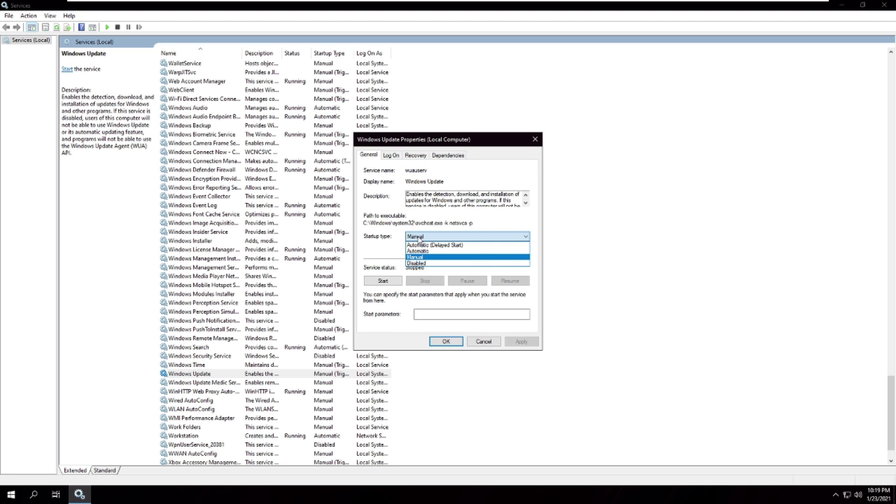
{"action": "left_click", "coordinate": [421, 252]}
{"action": "left_click", "coordinate": [422, 236]}
{"action": "left_click", "coordinate": [421, 236]}
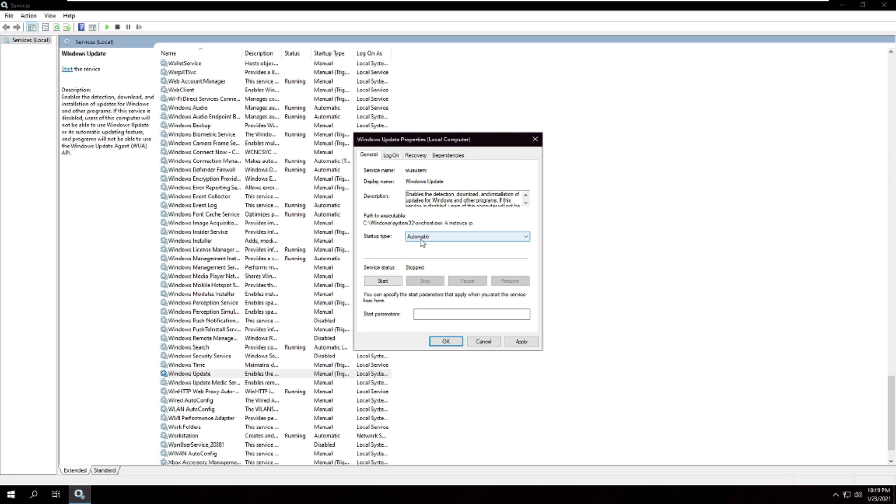
- Run devmgmt.msc and expand the Disk drives and Display adapters categories in Device Manager
{"action": "key", "text": "super+r"}
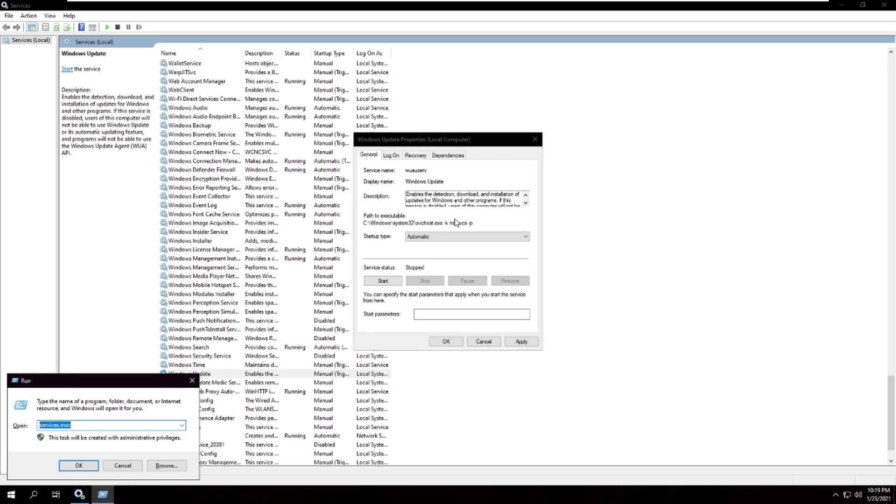
{"action": "type", "text": "cevmgmt.msc"}
{"action": "key", "text": "Return"}
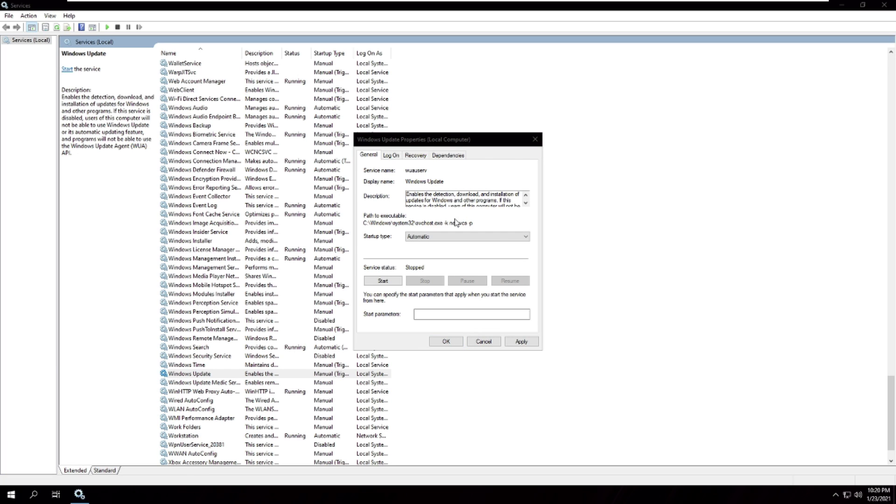
{"action": "left_click_drag", "start_coordinate": [129, 32], "coordinate": [179, 43]}
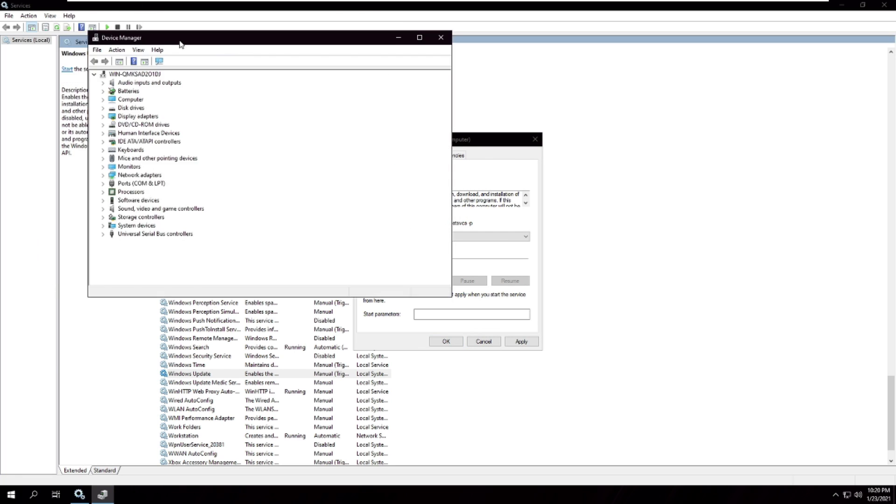
{"action": "left_click", "coordinate": [102, 110]}
{"action": "left_click", "coordinate": [103, 125]}
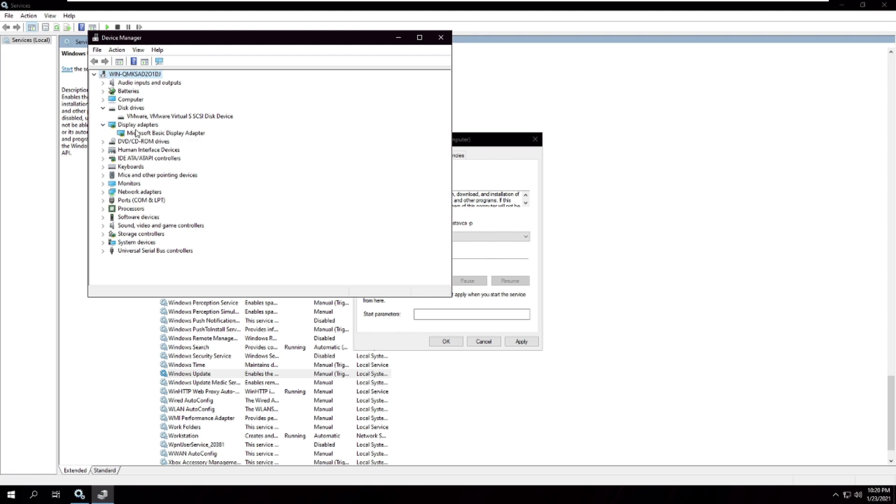
- Start an automatic search for updated driver software for the Microsoft Basic Display Adapter
{"action": "left_click", "coordinate": [136, 133]}
{"action": "right_click", "coordinate": [143, 133]}
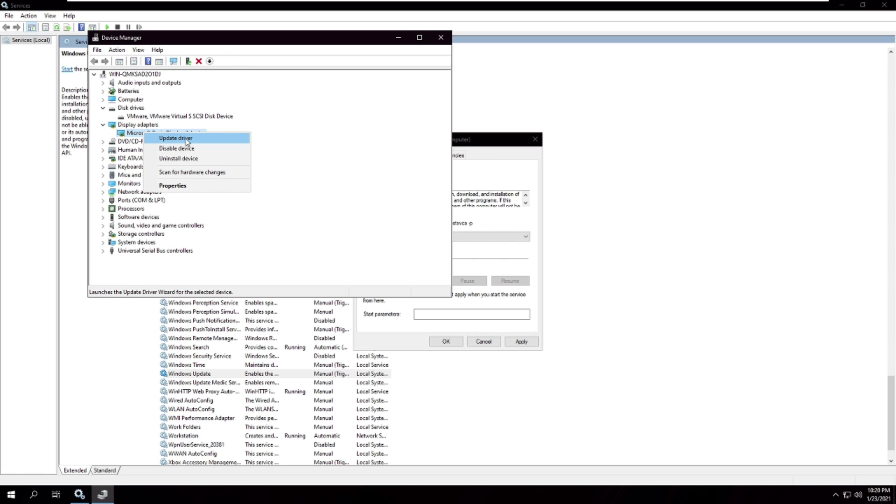
{"action": "left_click", "coordinate": [186, 139]}
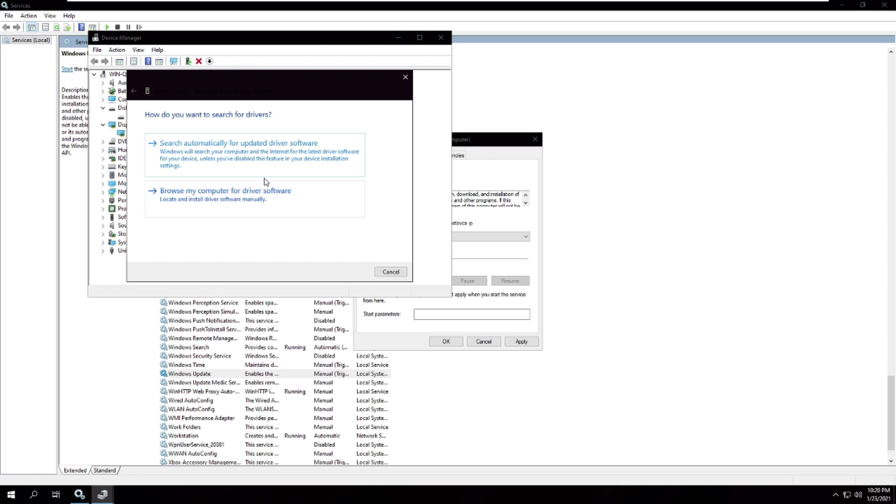
{"action": "left_click", "coordinate": [260, 161]}
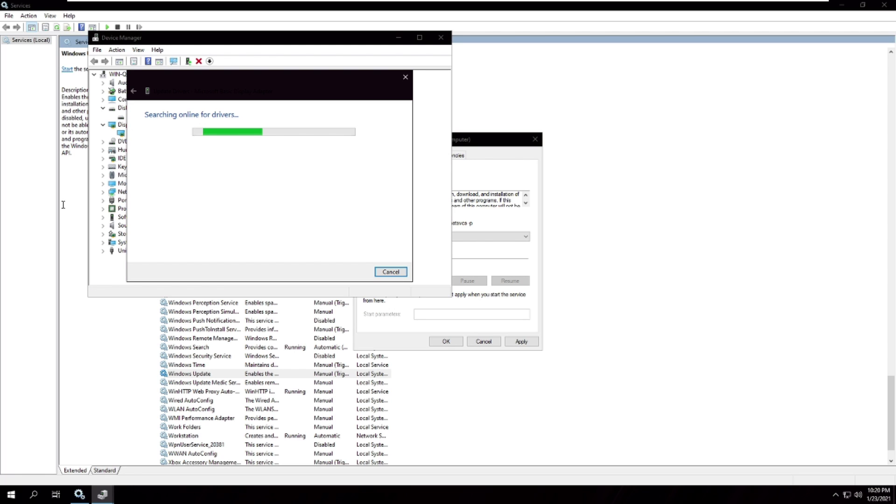
{"action": "left_click_drag", "start_coordinate": [227, 78], "coordinate": [245, 128]}
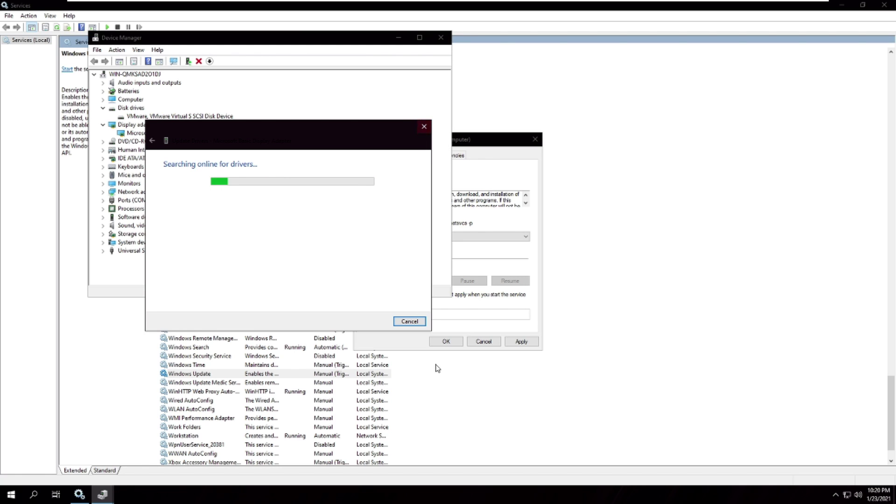
- Check the Windows Update service status during the driver search, then cancel the search and close Device Manager
{"action": "left_click", "coordinate": [492, 321]}
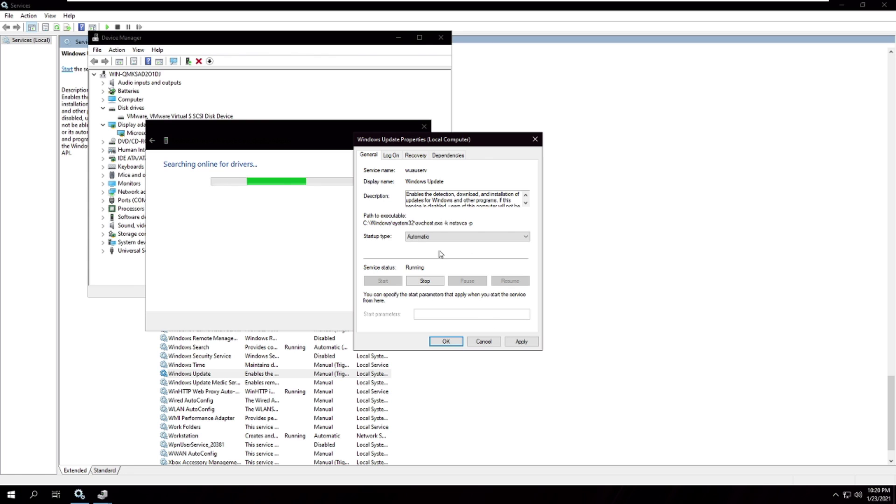
{"action": "left_click_drag", "start_coordinate": [436, 139], "coordinate": [433, 195]}
{"action": "left_click", "coordinate": [245, 237]}
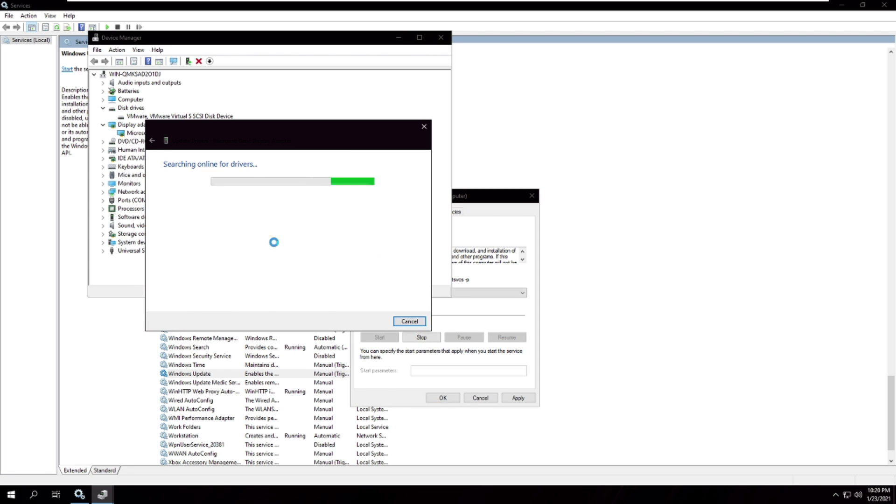
{"action": "left_click", "coordinate": [411, 321]}
{"action": "left_click", "coordinate": [440, 38]}
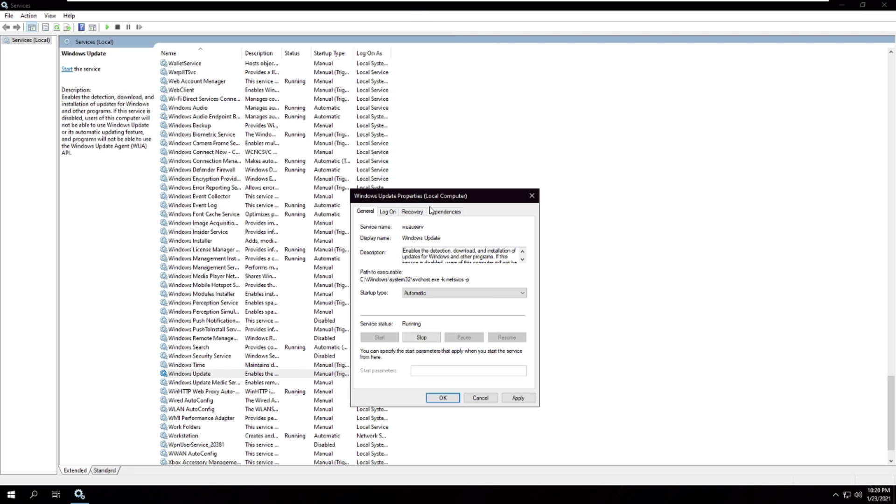
- Set the Windows Update service's startup type to Disabled, stop the service, apply the changes and close the Services window
{"action": "left_click_drag", "start_coordinate": [433, 199], "coordinate": [357, 119]}
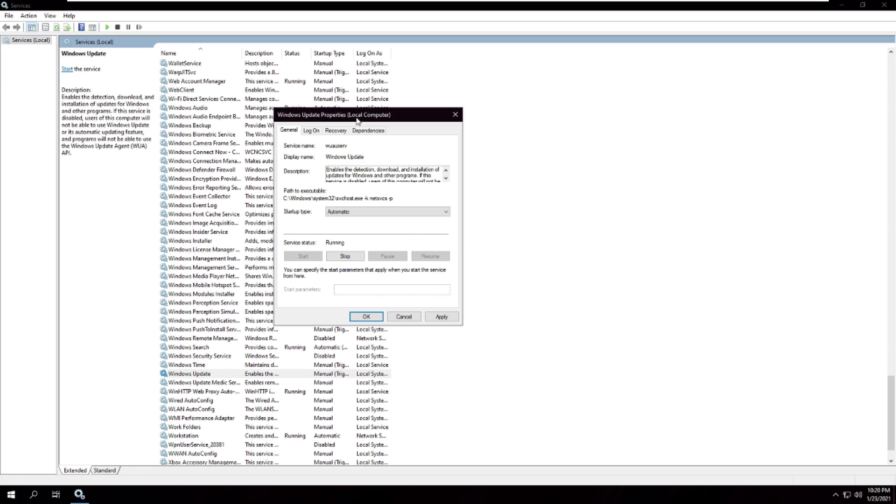
{"action": "left_click", "coordinate": [362, 215]}
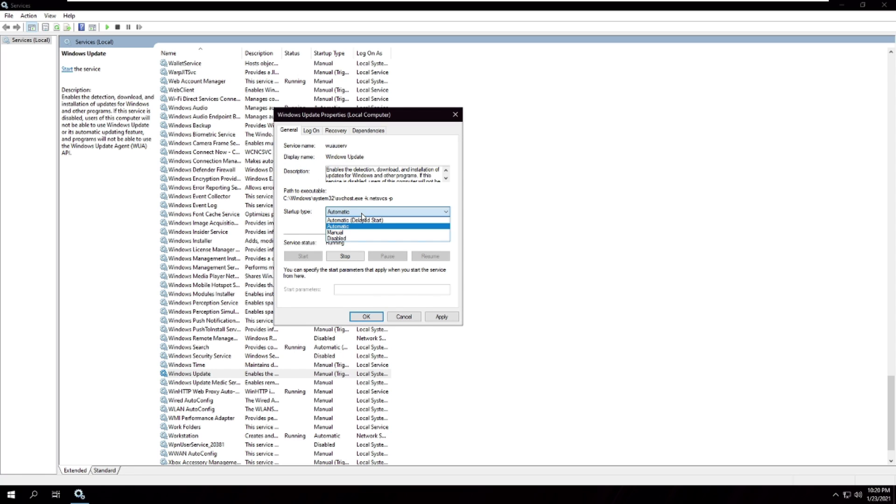
{"action": "left_click", "coordinate": [353, 240]}
{"action": "left_click", "coordinate": [350, 256]}
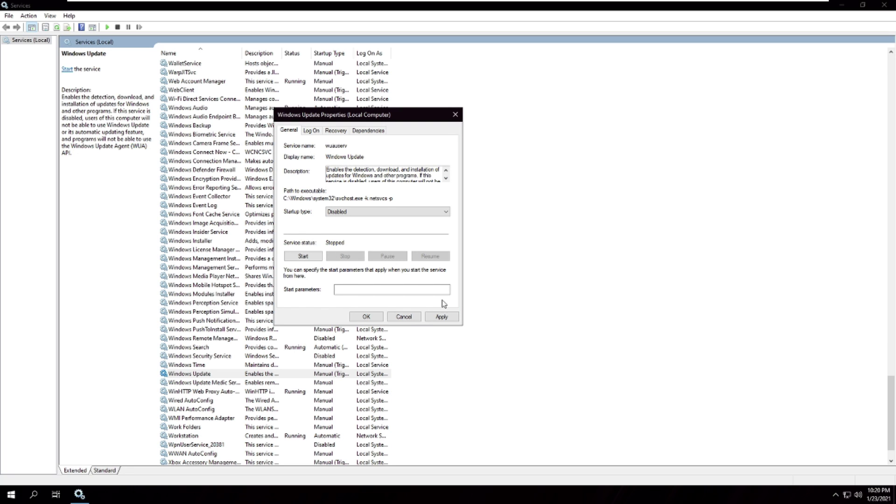
{"action": "left_click", "coordinate": [442, 316]}
{"action": "left_click", "coordinate": [365, 316]}
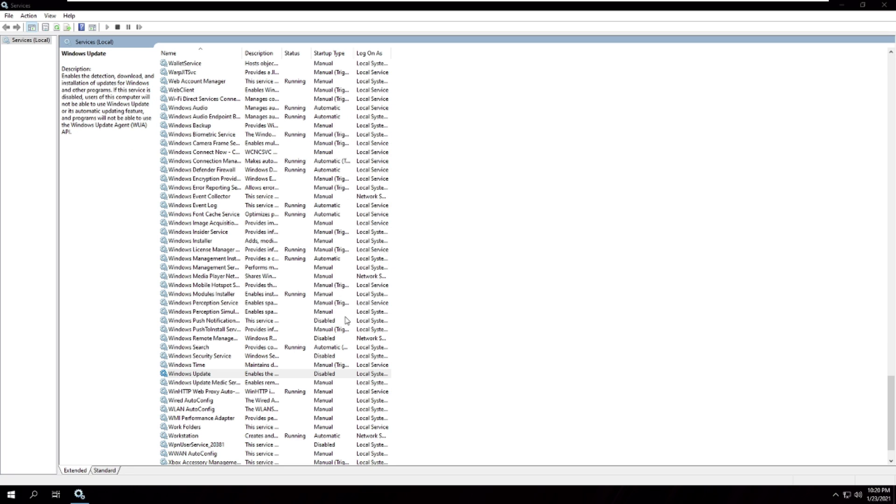
{"action": "left_click", "coordinate": [883, 6]}
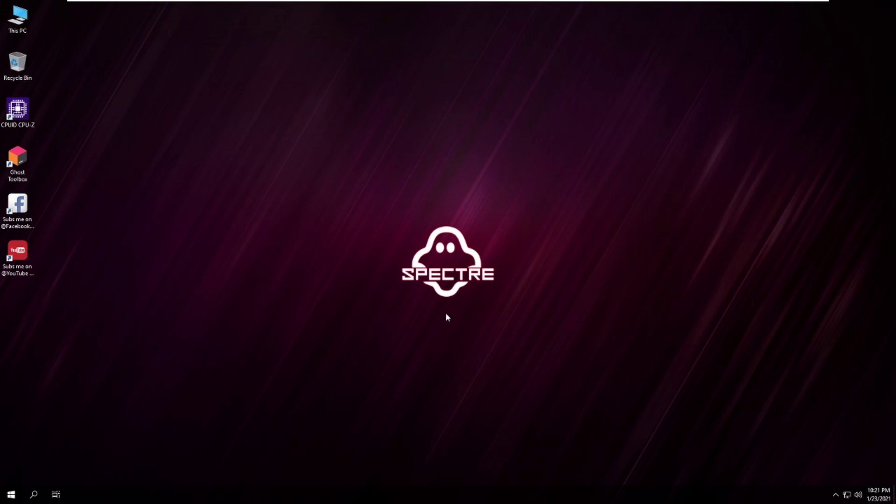
- Open Task Manager, enlarge its window, and examine the running processes and performance
{"action": "key", "text": "ctrl+shift+Escape"}
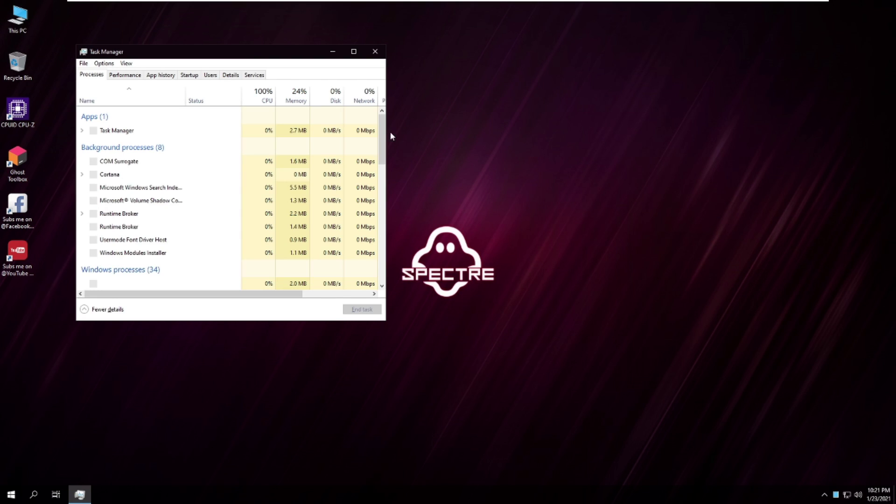
{"action": "left_click_drag", "start_coordinate": [245, 54], "coordinate": [367, 124]}
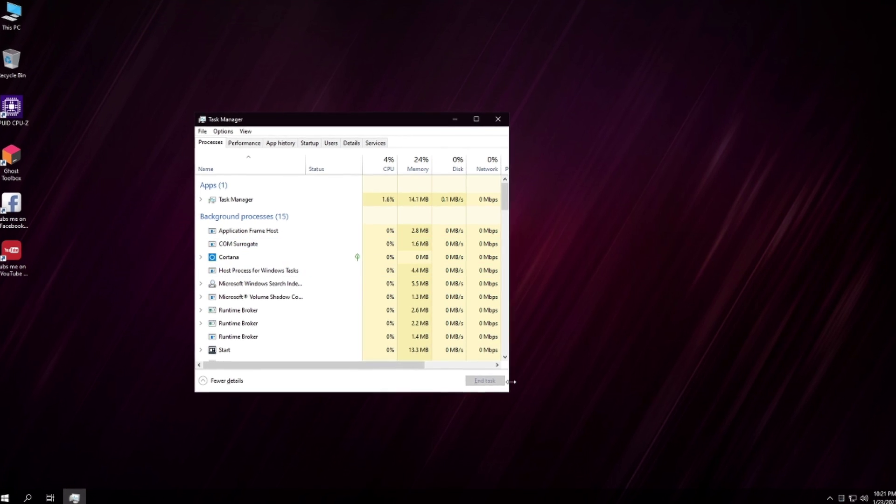
{"action": "left_click_drag", "start_coordinate": [510, 395], "coordinate": [694, 503]}
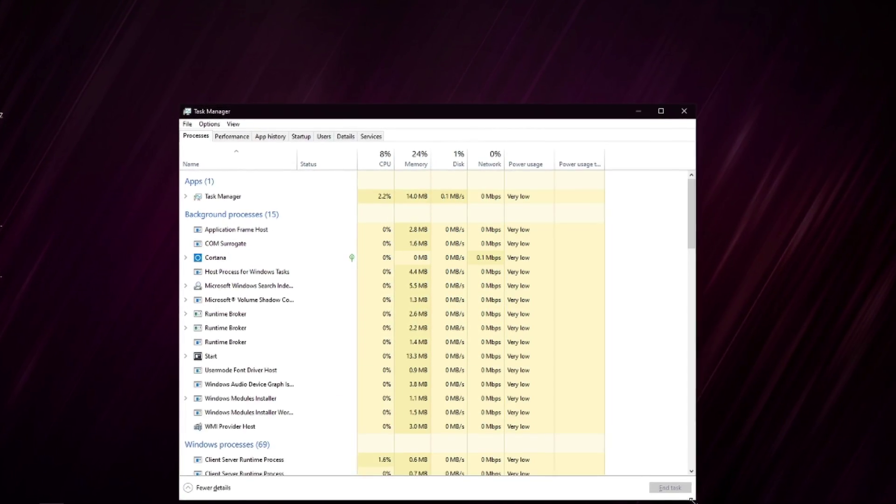
{"action": "left_click_drag", "start_coordinate": [427, 102], "coordinate": [435, 42]}
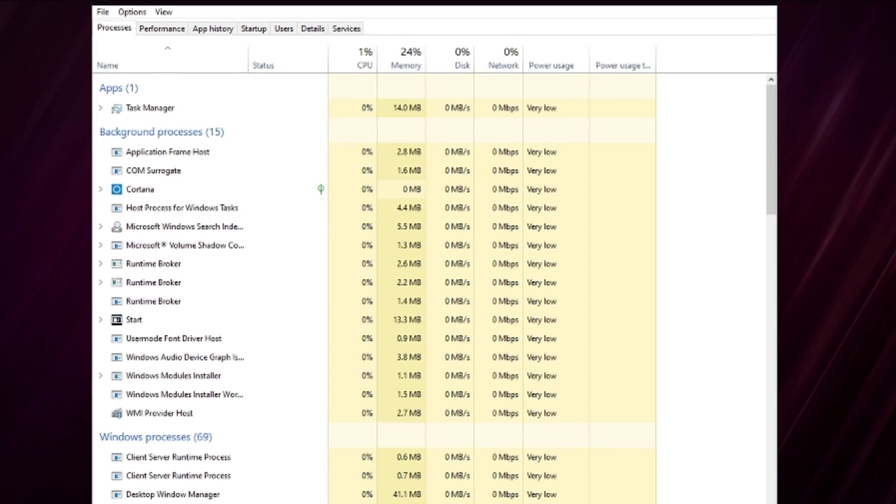
{"action": "left_click", "coordinate": [161, 22]}
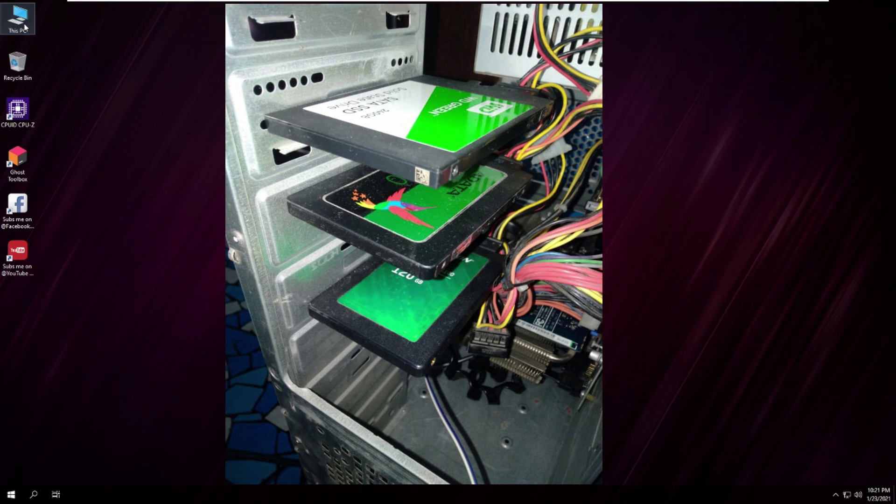
- Open This PC to check the drives and their free space, and close the window
{"action": "double_click", "coordinate": [18, 19]}
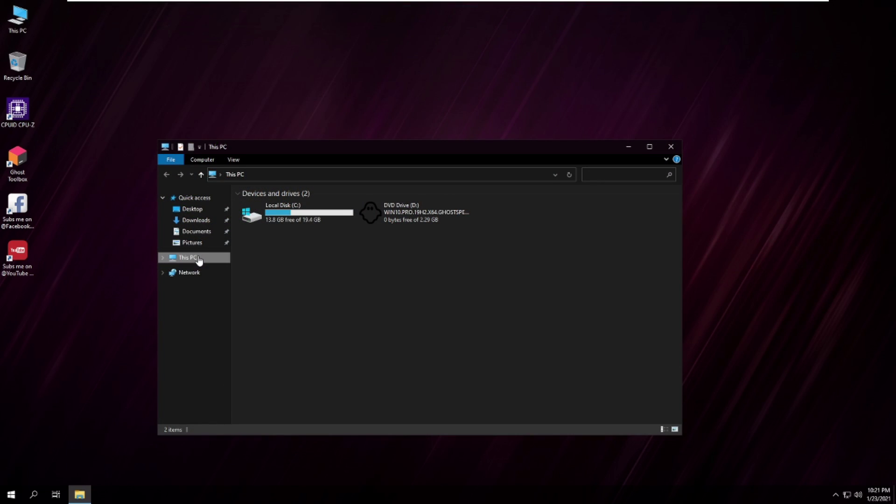
{"action": "left_click", "coordinate": [678, 147]}
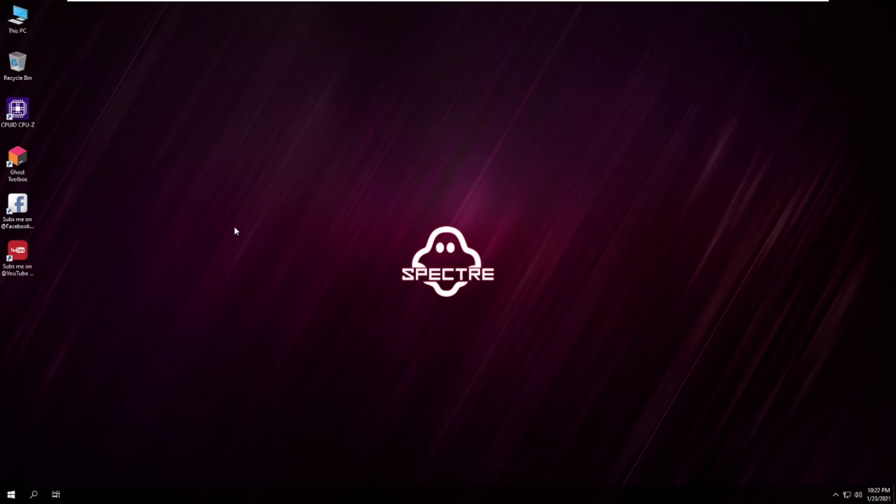
- Run services.msc and find the Print Spooler service in the list
{"action": "key", "text": "super+r"}
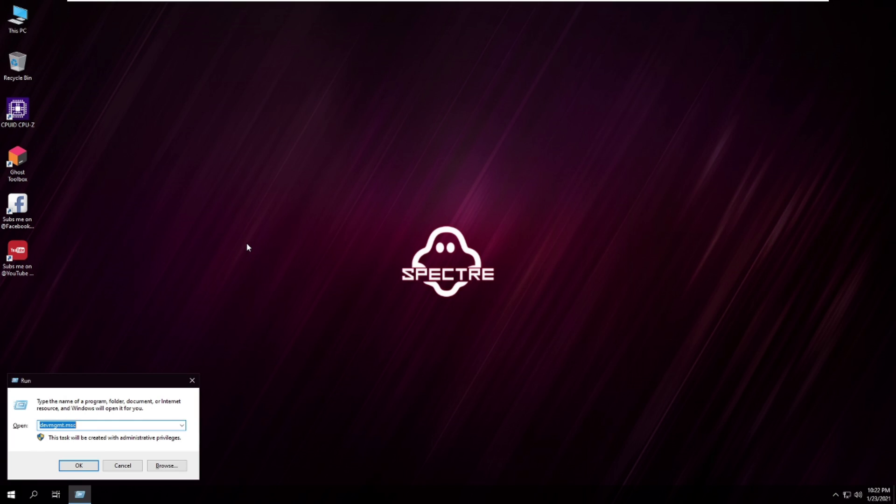
{"action": "type", "text": "services.msc"}
{"action": "key", "text": "Return"}
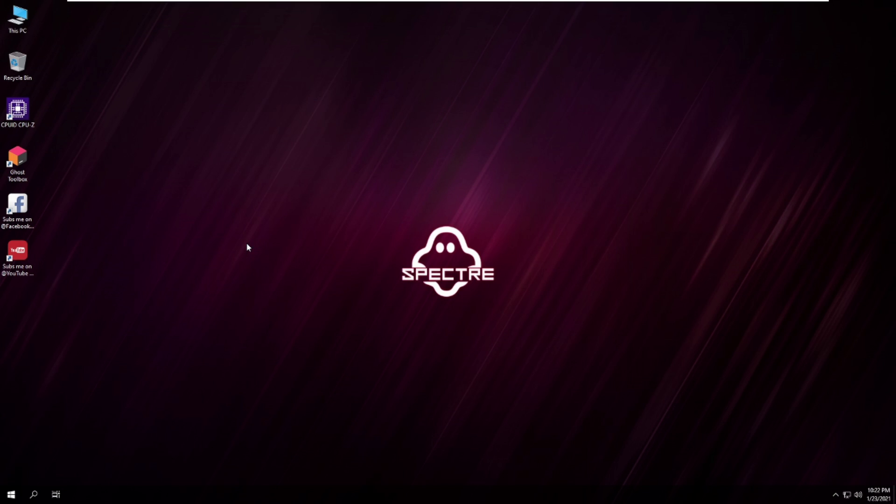
{"action": "left_click", "coordinate": [210, 205]}
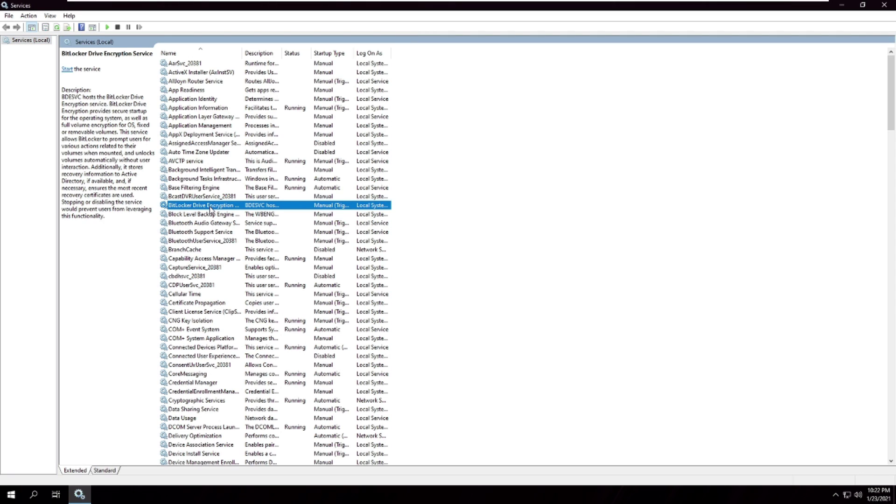
{"action": "left_click", "coordinate": [198, 162]}
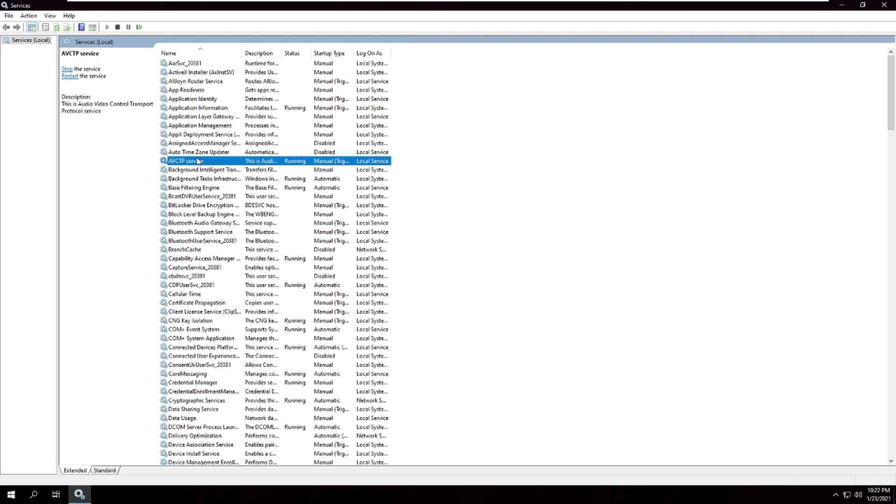
{"action": "type", "text": "print"}
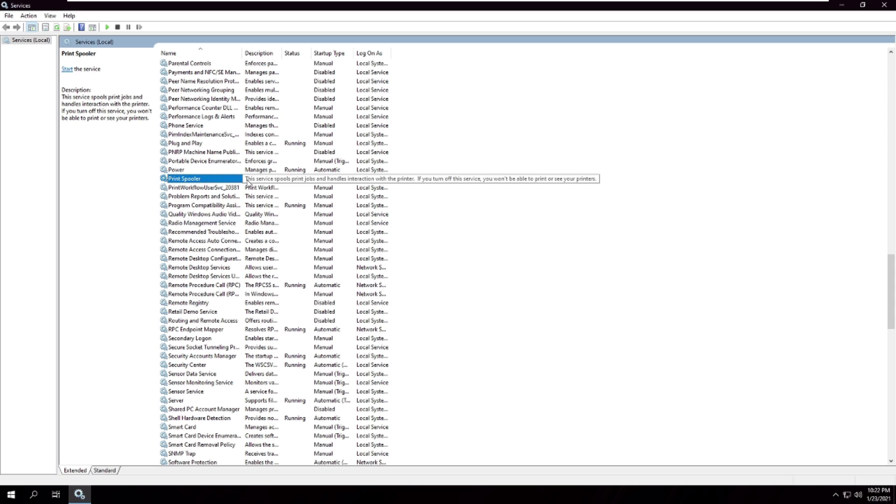
- Try the Automatic startup type in the Print Spooler properties, cancel the change and close the Services window
{"action": "double_click", "coordinate": [248, 181]}
{"action": "left_click", "coordinate": [453, 237]}
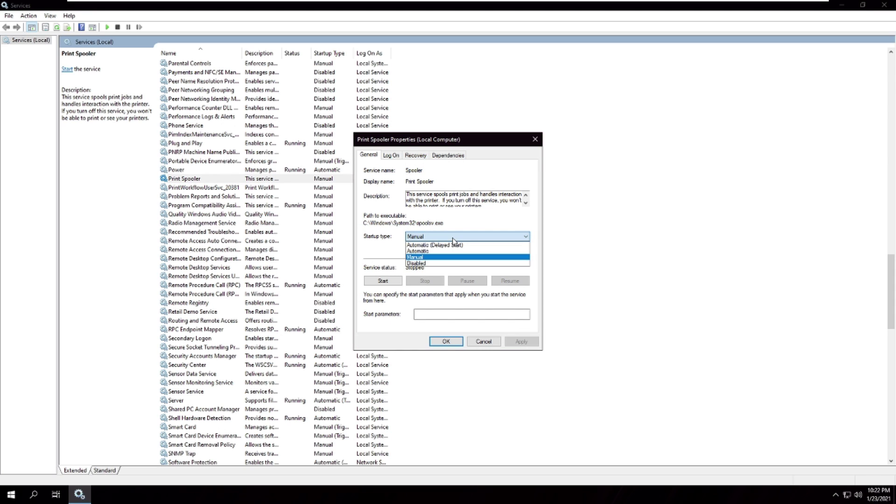
{"action": "left_click", "coordinate": [434, 252]}
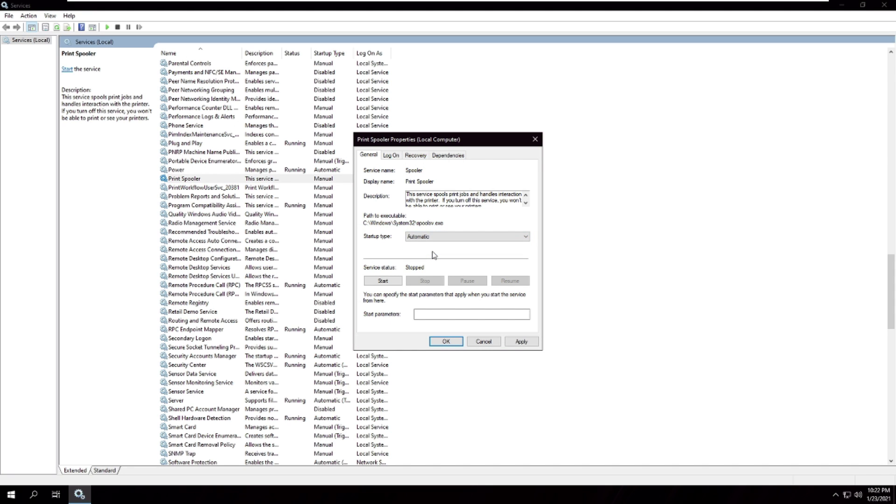
{"action": "left_click", "coordinate": [483, 341]}
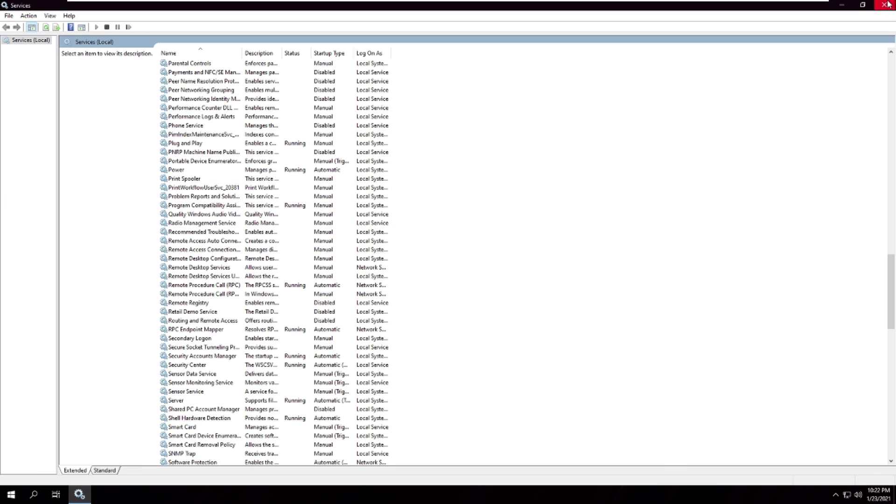
{"action": "left_click", "coordinate": [886, 5]}
- Refresh the desktop and launch Ghost Toolbox from its desktop shortcut
{"action": "right_click", "coordinate": [300, 260]}
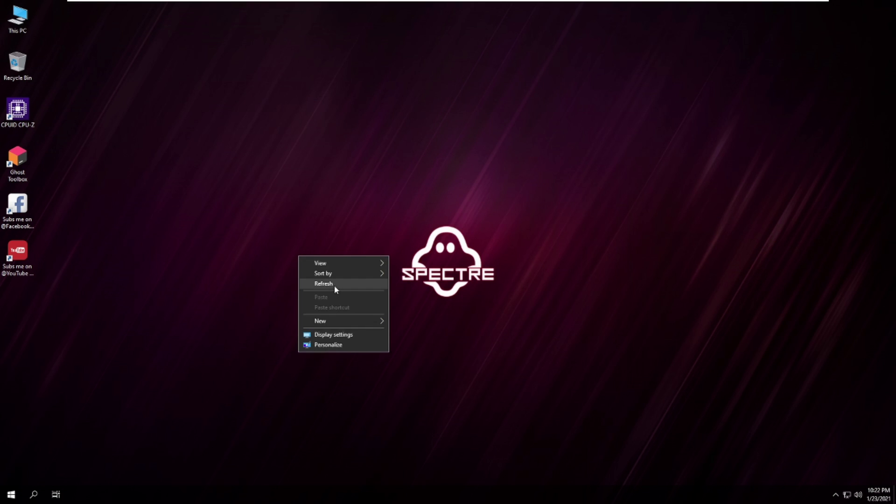
{"action": "left_click", "coordinate": [334, 284]}
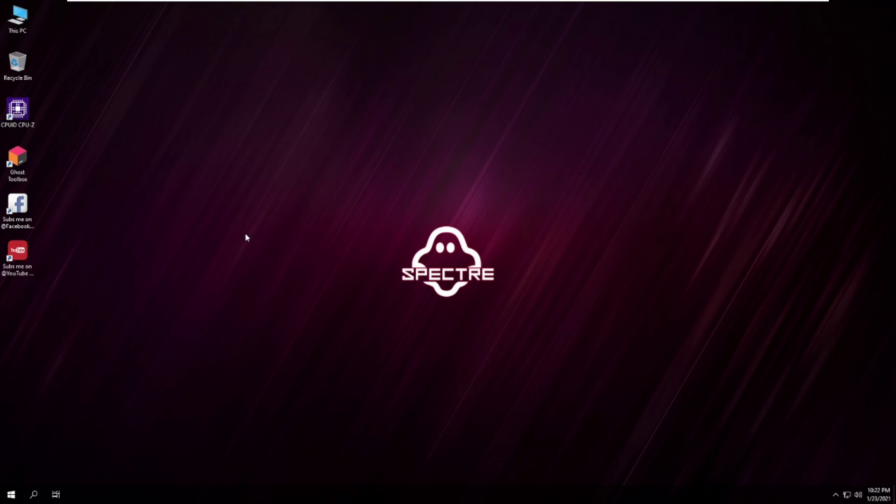
{"action": "double_click", "coordinate": [17, 159]}
- View the drives in a maximized This PC window, close it, and decline the standalone download of update 18363.1316
{"action": "double_click", "coordinate": [21, 18]}
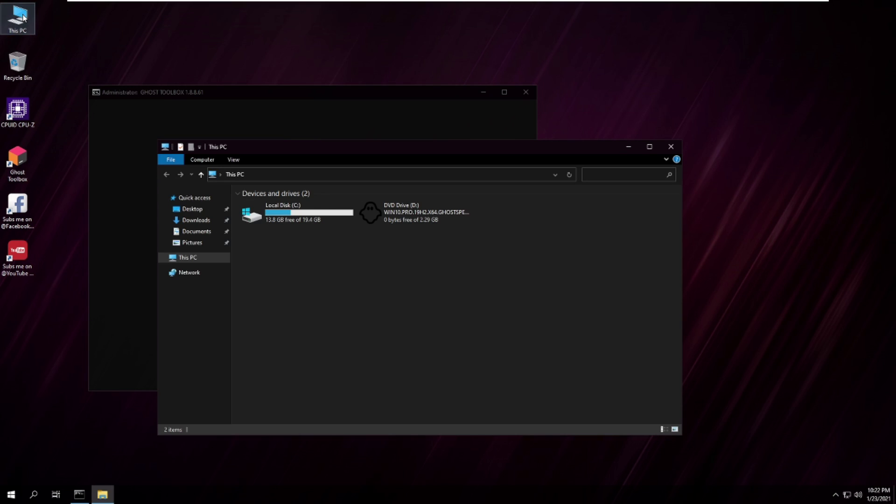
{"action": "double_click", "coordinate": [488, 151]}
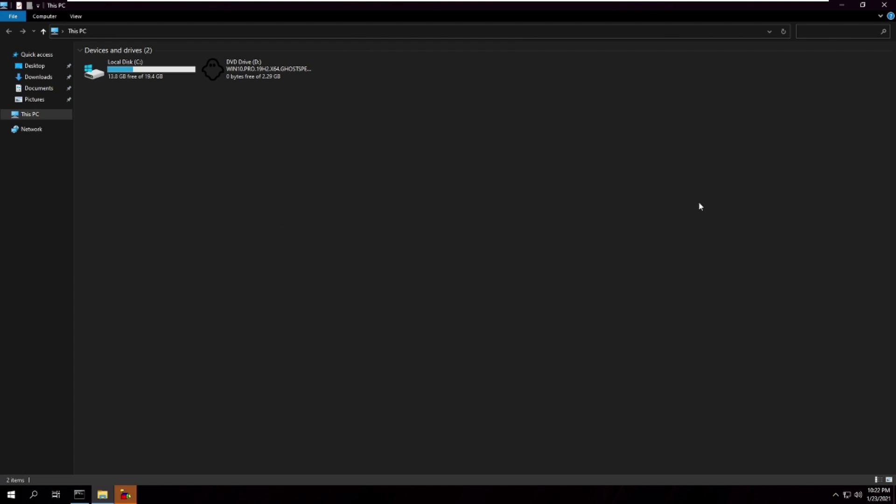
{"action": "left_click", "coordinate": [884, 4]}
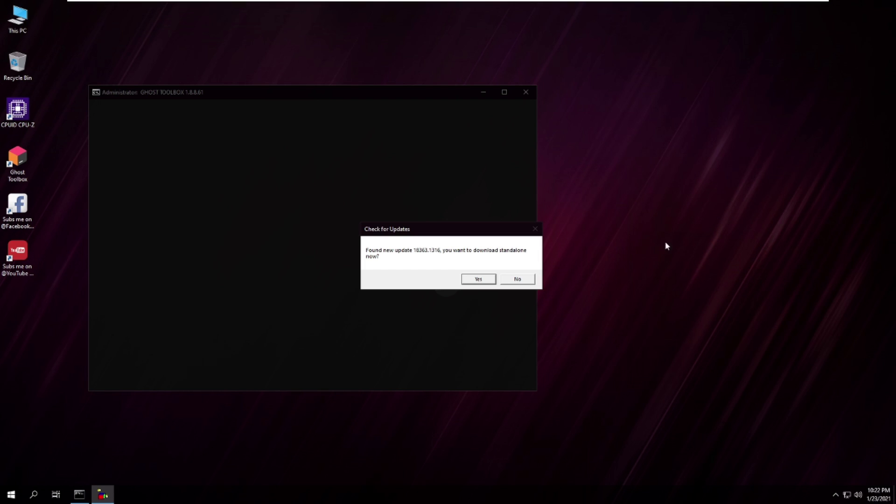
{"action": "left_click", "coordinate": [517, 279]}
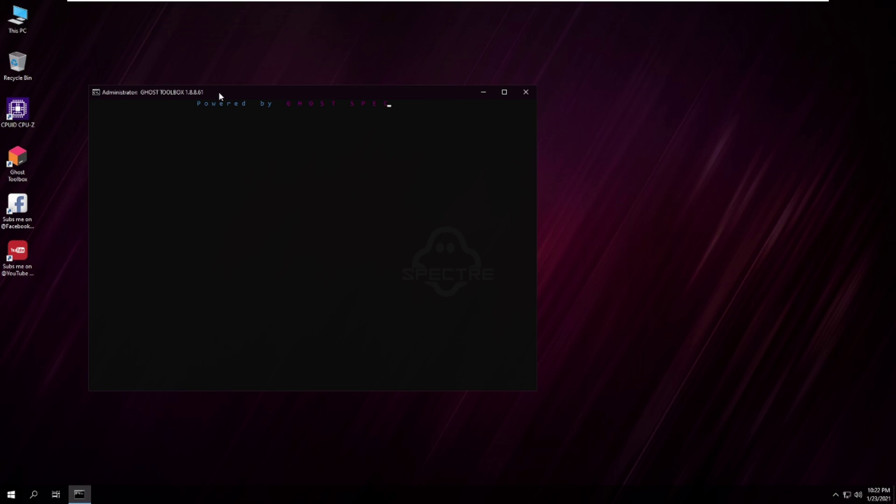
- Open the properties of This PC to view the basic system information, and close the window
{"action": "right_click", "coordinate": [24, 14]}
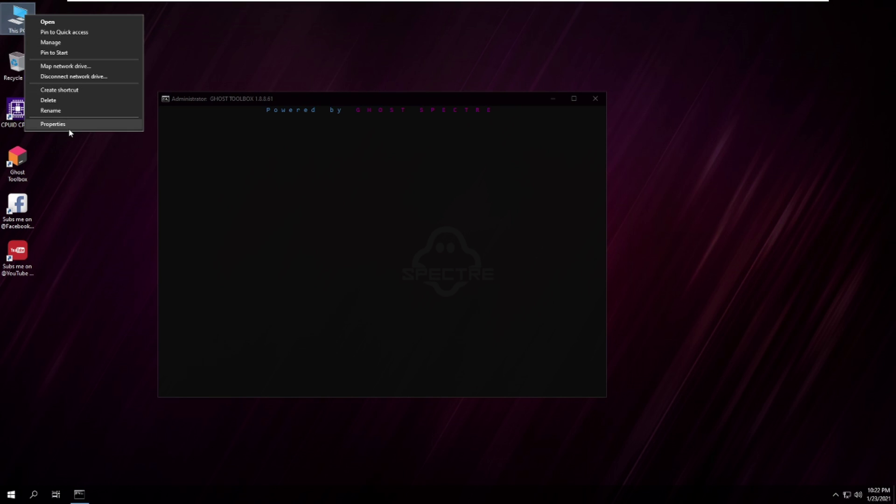
{"action": "left_click", "coordinate": [70, 129]}
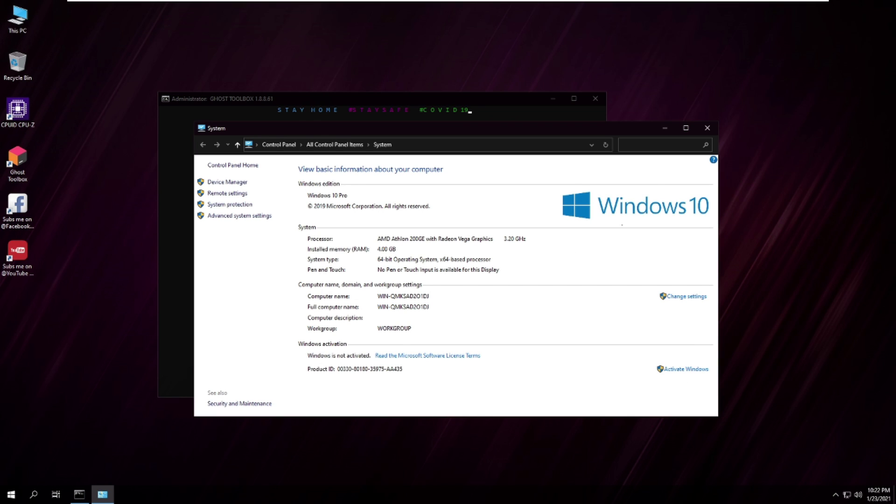
{"action": "left_click", "coordinate": [707, 127]}
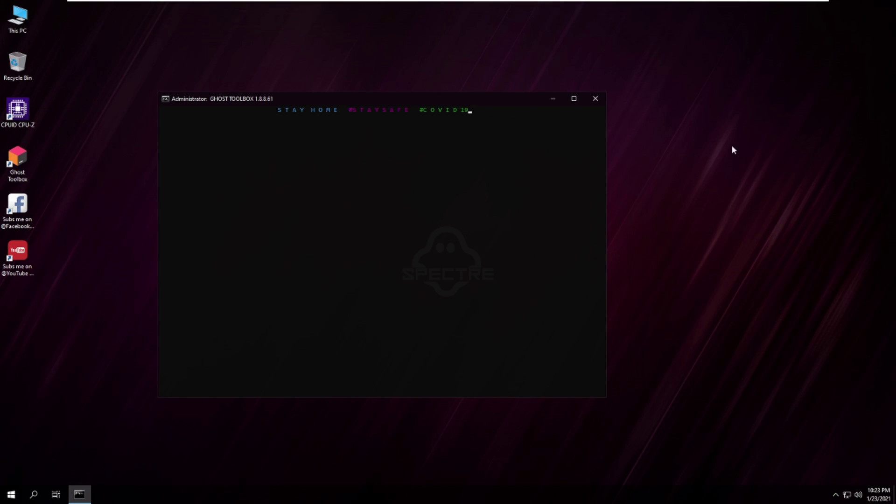
- Maximize Ghost Toolbox, apply Windows 10 Default White colors (option 8) in Ghost Personalize (option 24), and return to the main menu
{"action": "double_click", "coordinate": [450, 99]}
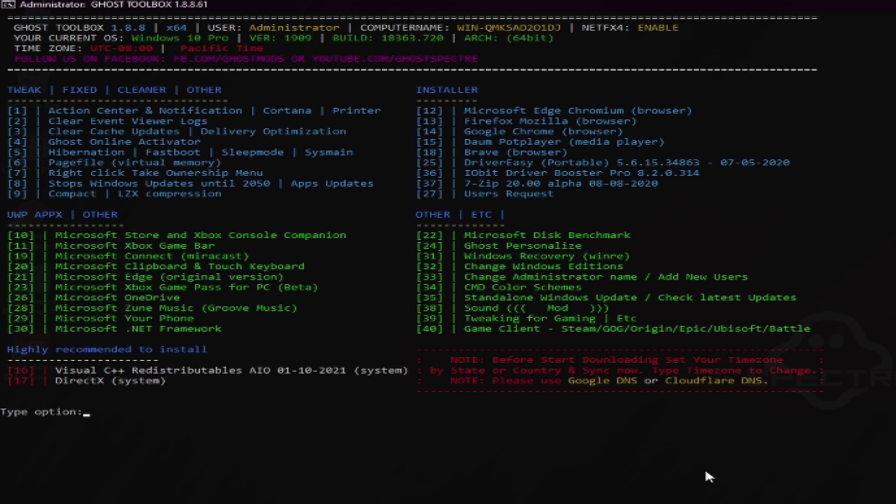
{"action": "type", "text": "24"}
{"action": "key", "text": "Return"}
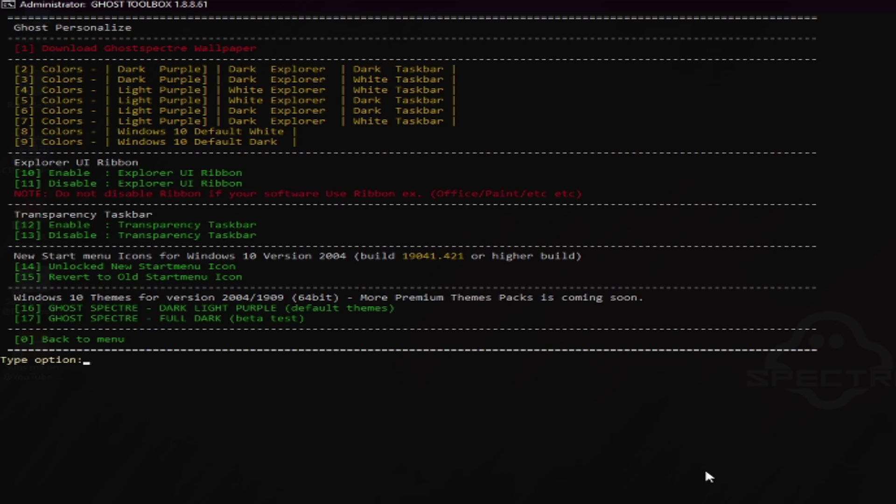
{"action": "type", "text": "8"}
{"action": "key", "text": "Return"}
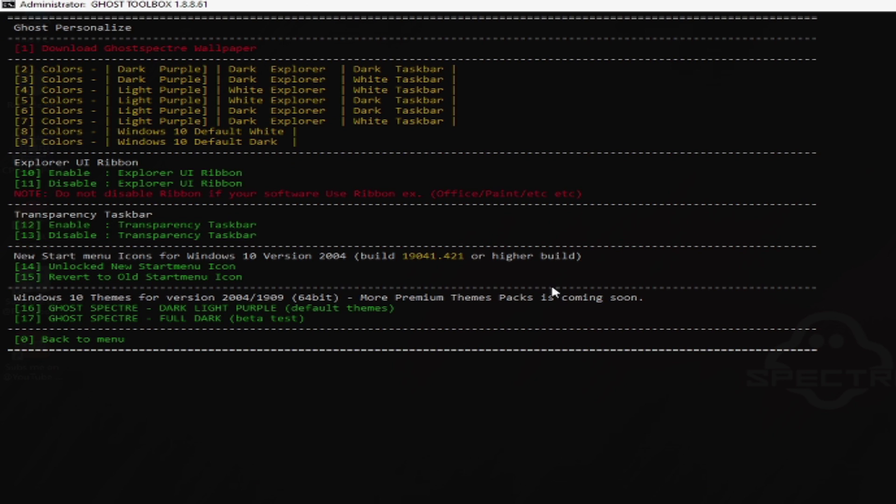
{"action": "type", "text": "0"}
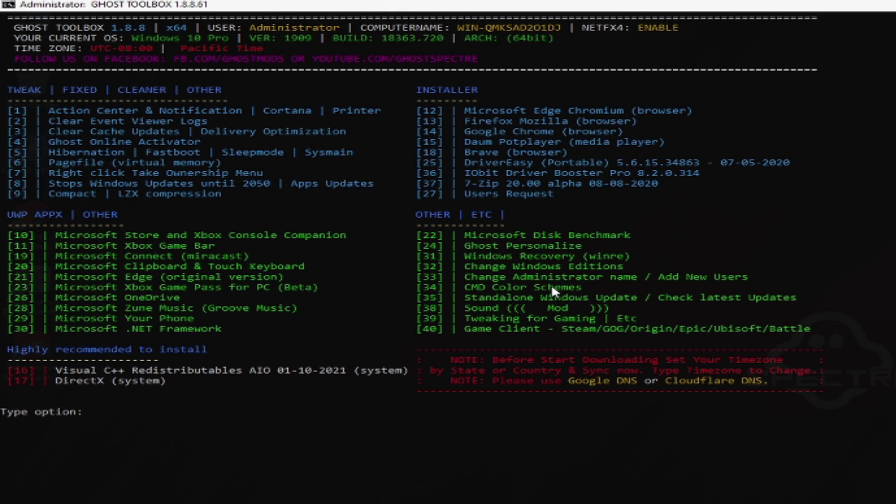
- Install Brave x64 through toolbox option 18 and choice 1, close the installer and browser windows, and exit Ghost Toolbox
{"action": "type", "text": "18"}
{"action": "key", "text": "Return"}
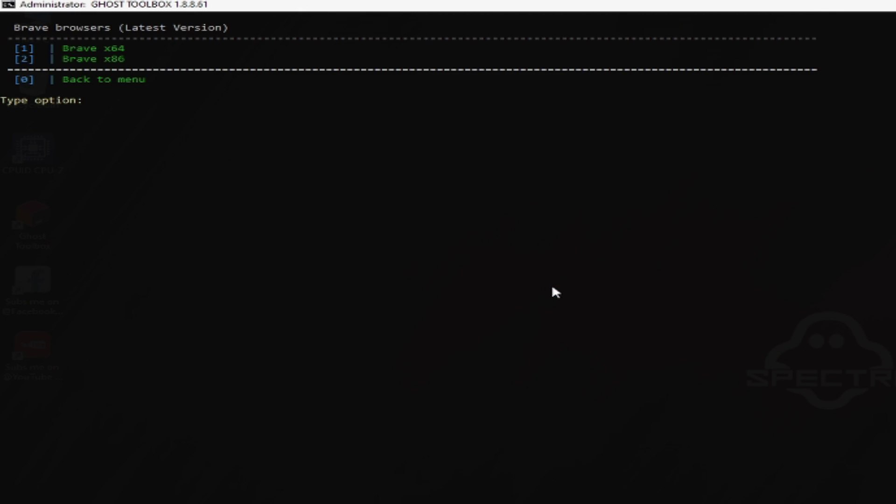
{"action": "type", "text": "1"}
{"action": "key", "text": "Return"}
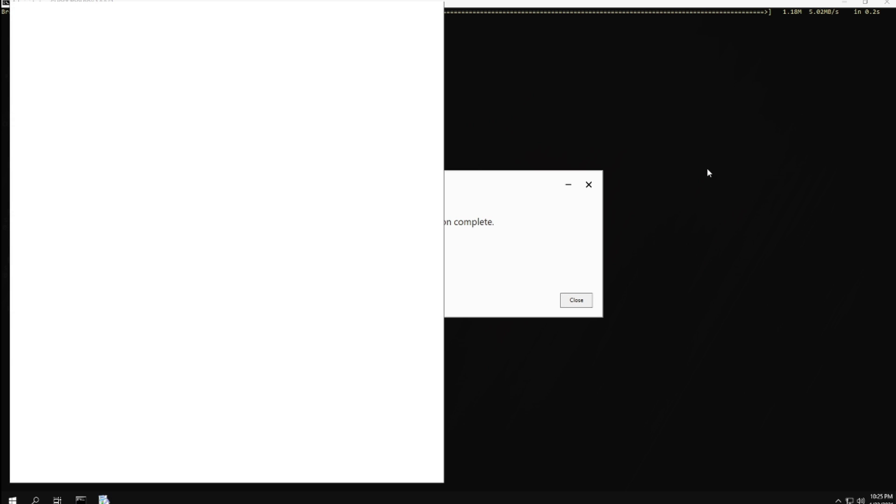
{"action": "left_click", "coordinate": [578, 303]}
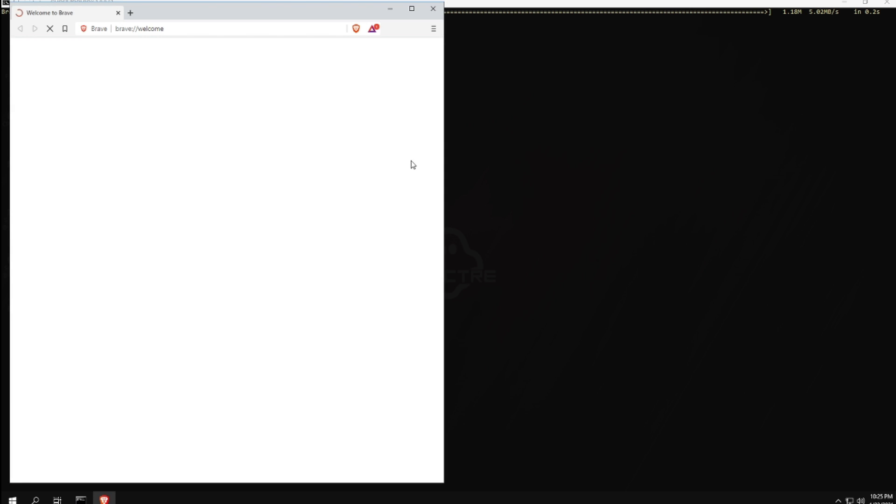
{"action": "left_click", "coordinate": [438, 11]}
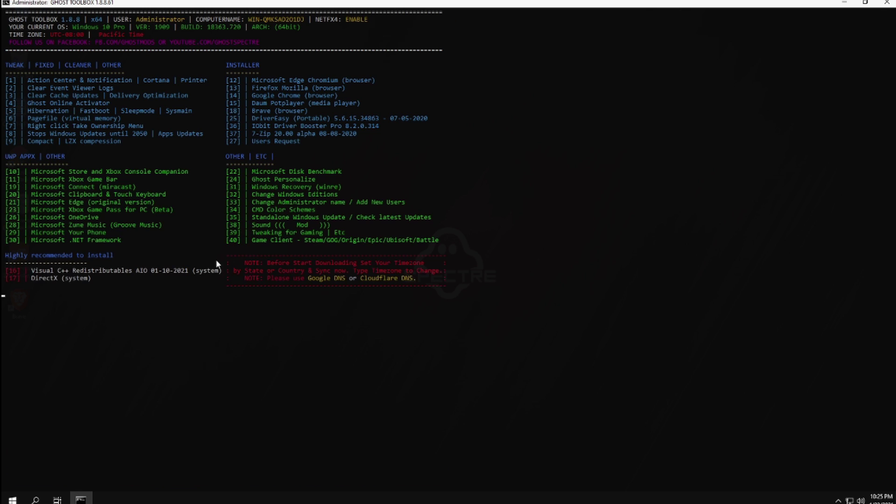
{"action": "left_click", "coordinate": [157, 301]}
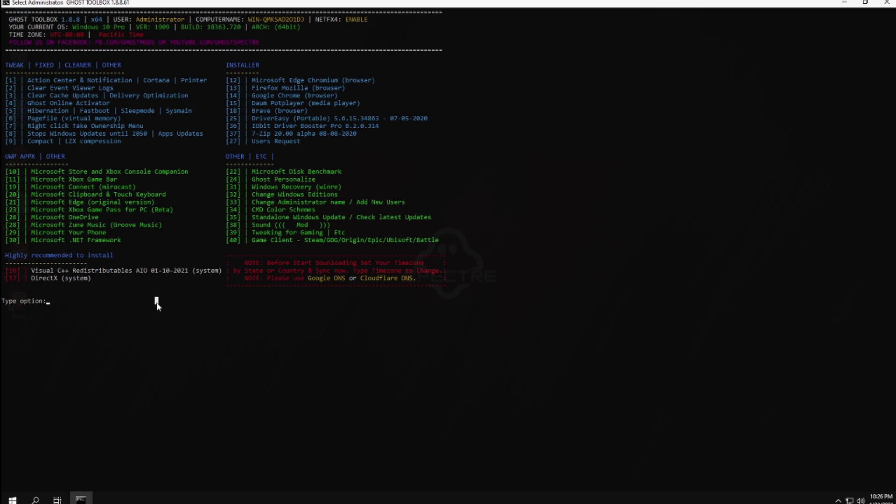
{"action": "left_click", "coordinate": [887, 2]}
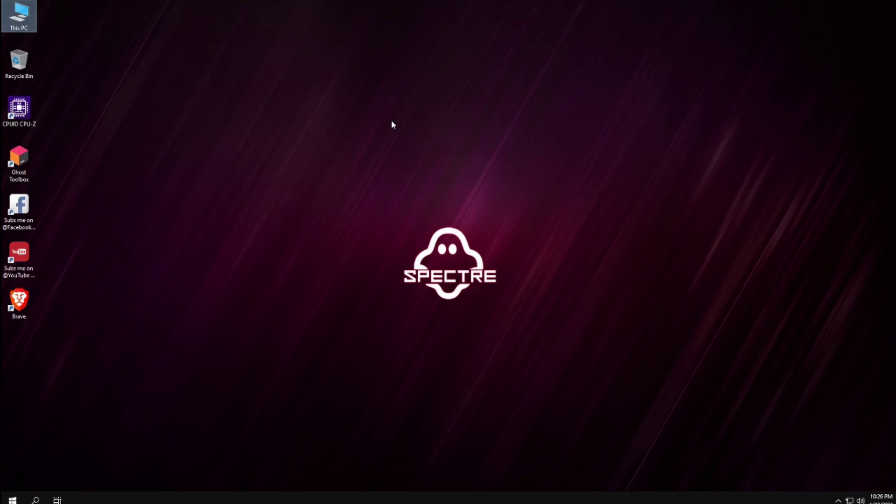
- Launch Brave from the desktop, load youtube.com to test the browser, and close it
{"action": "right_click", "coordinate": [179, 219]}
{"action": "left_click", "coordinate": [23, 310]}
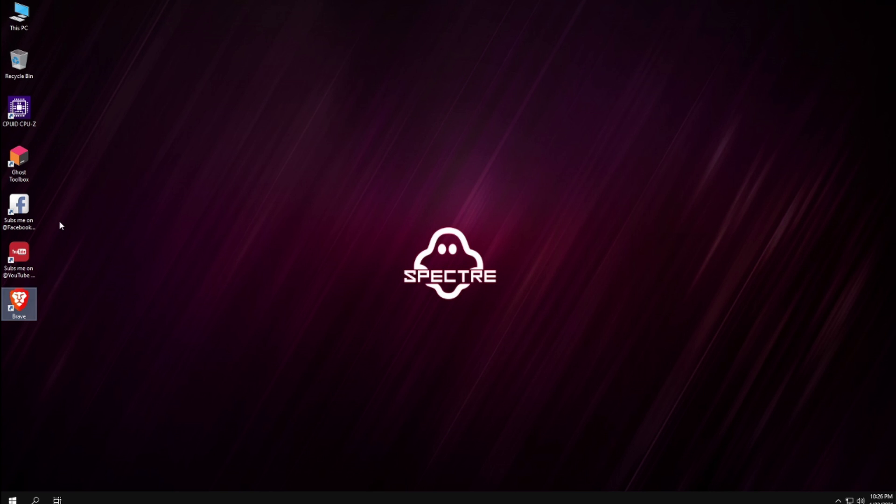
{"action": "double_click", "coordinate": [24, 312]}
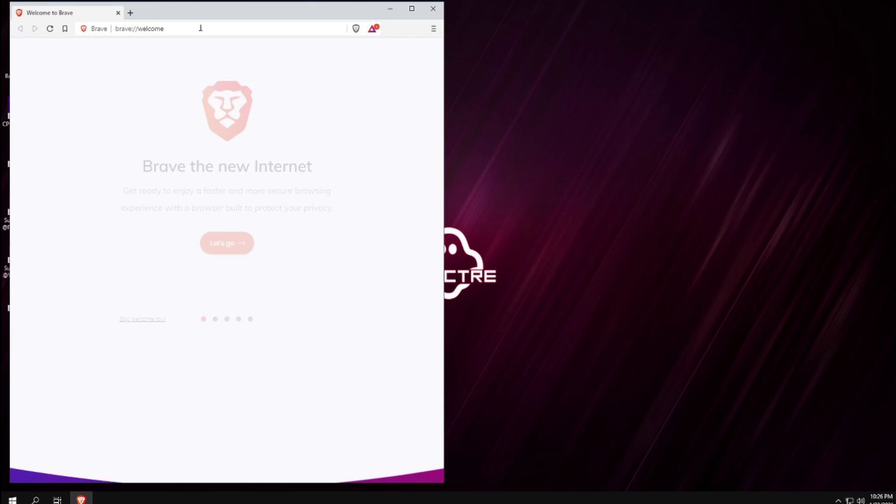
{"action": "left_click", "coordinate": [161, 31]}
{"action": "type", "text": "youtube.com"}
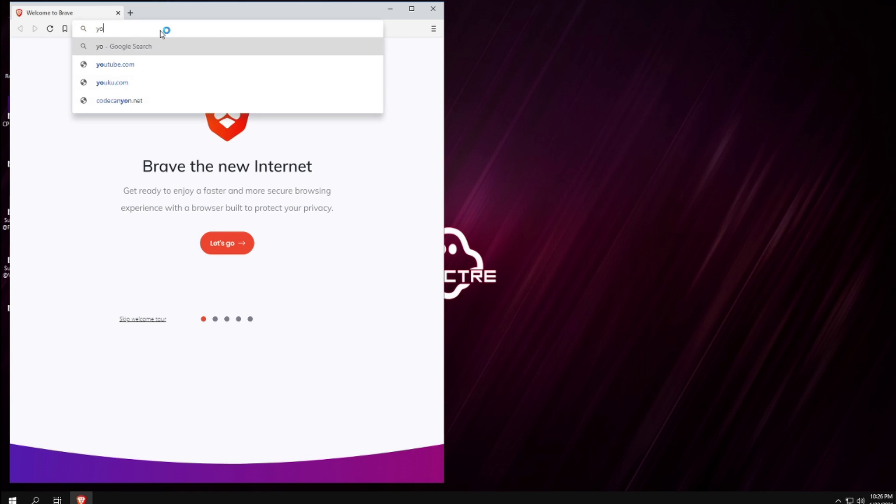
{"action": "key", "text": "Return"}
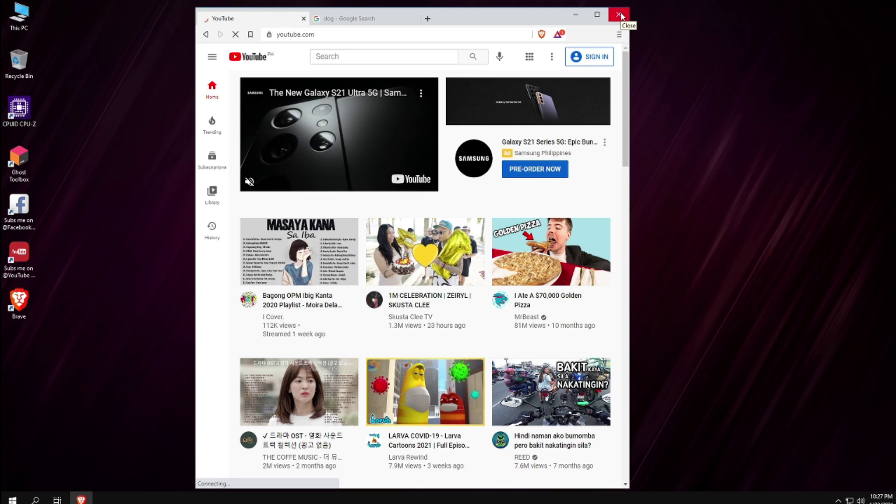
{"action": "left_click", "coordinate": [621, 16]}
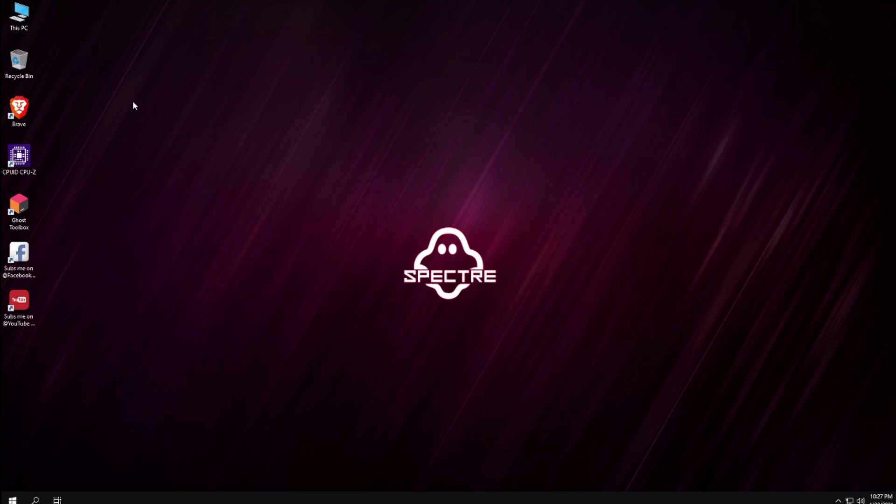
- Open Local Disk (C:) from This PC to view its folders, and close the window
{"action": "double_click", "coordinate": [20, 16]}
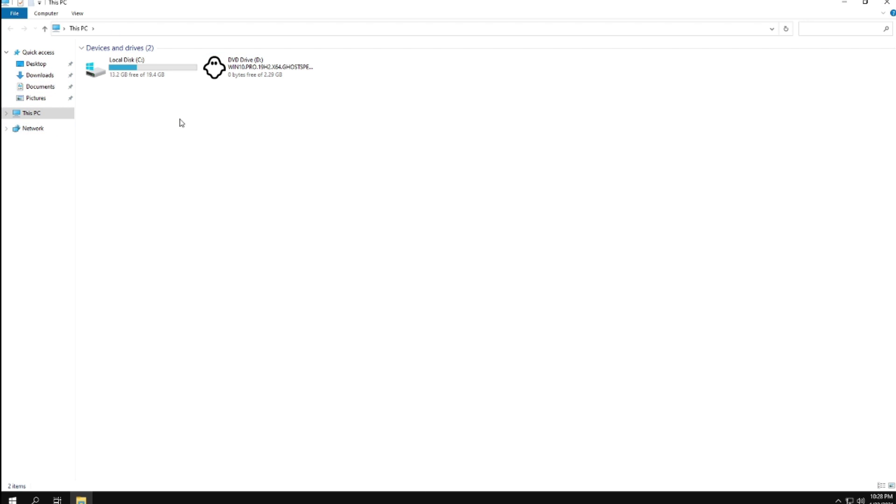
{"action": "double_click", "coordinate": [131, 61]}
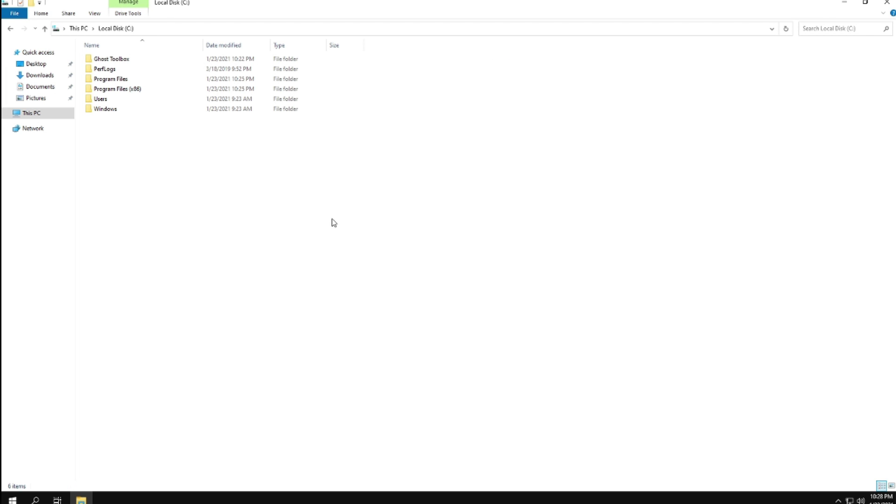
{"action": "left_click", "coordinate": [887, 2]}
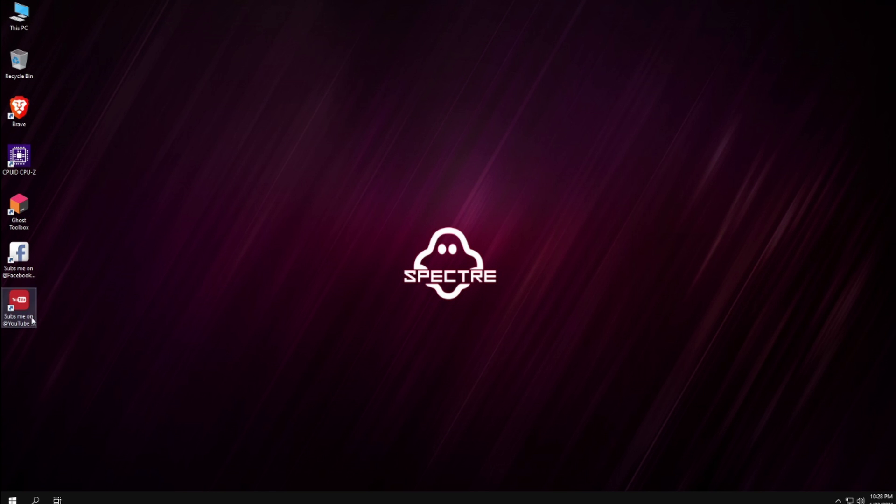
- Unlock the taskbar, turn off its Task View button and set its Search display to Hidden
{"action": "left_click", "coordinate": [13, 498]}
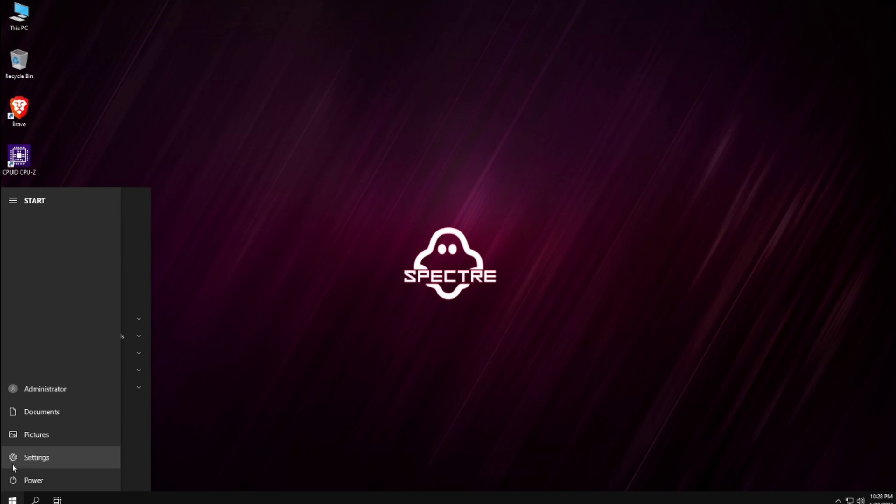
{"action": "right_click", "coordinate": [36, 500]}
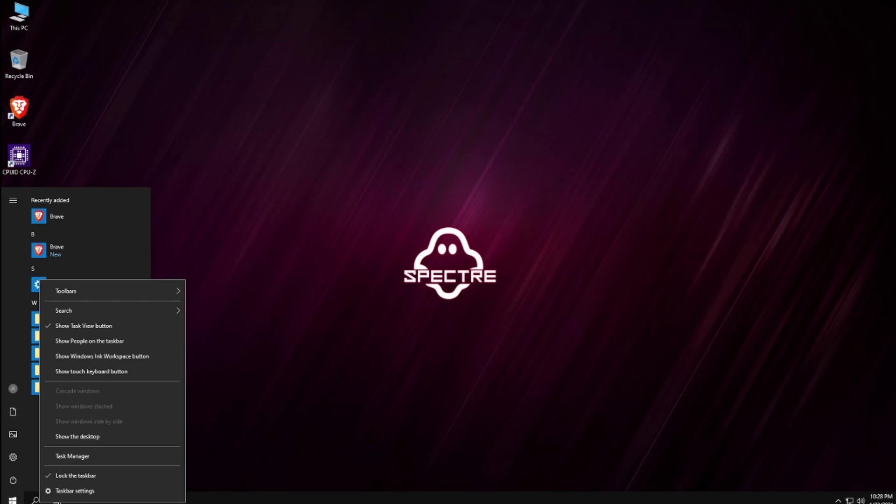
{"action": "left_click", "coordinate": [57, 474]}
{"action": "right_click", "coordinate": [49, 500]}
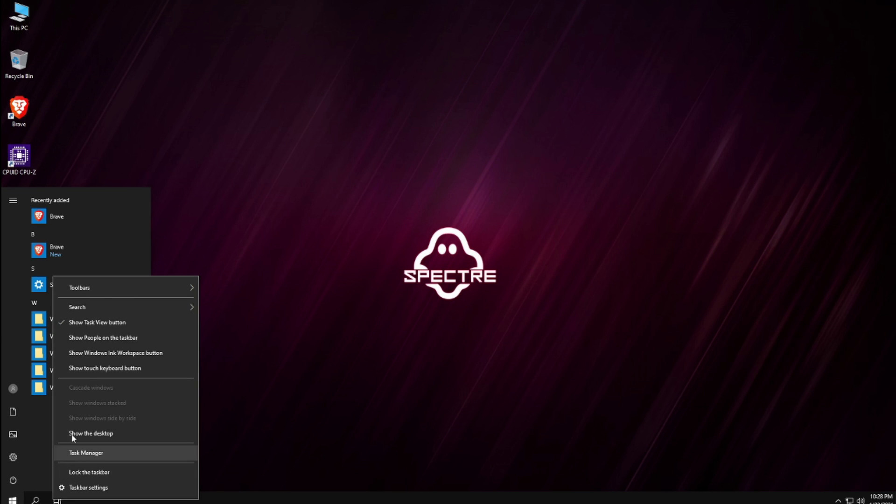
{"action": "left_click", "coordinate": [79, 321]}
{"action": "right_click", "coordinate": [41, 500]}
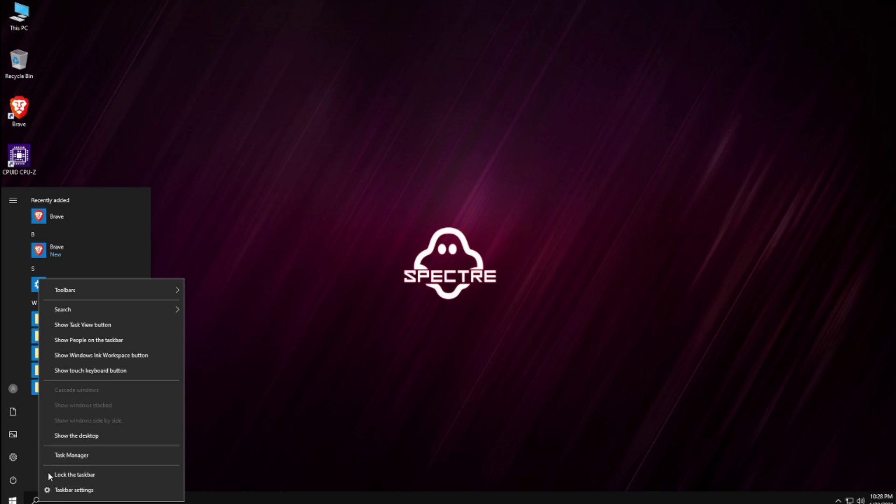
{"action": "mouse_move", "coordinate": [84, 310]}
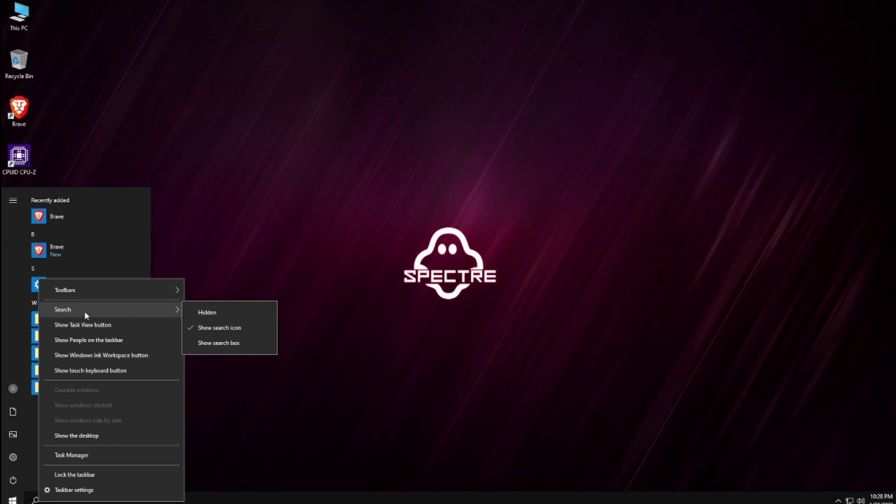
{"action": "left_click", "coordinate": [209, 312]}
{"action": "left_click", "coordinate": [210, 314]}
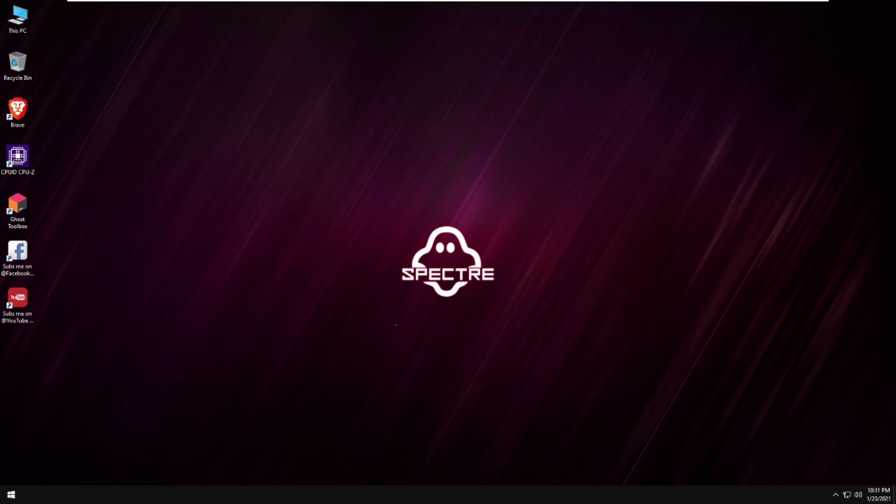
- Show the hidden notification area icons and dismiss them again
{"action": "left_click", "coordinate": [836, 498]}
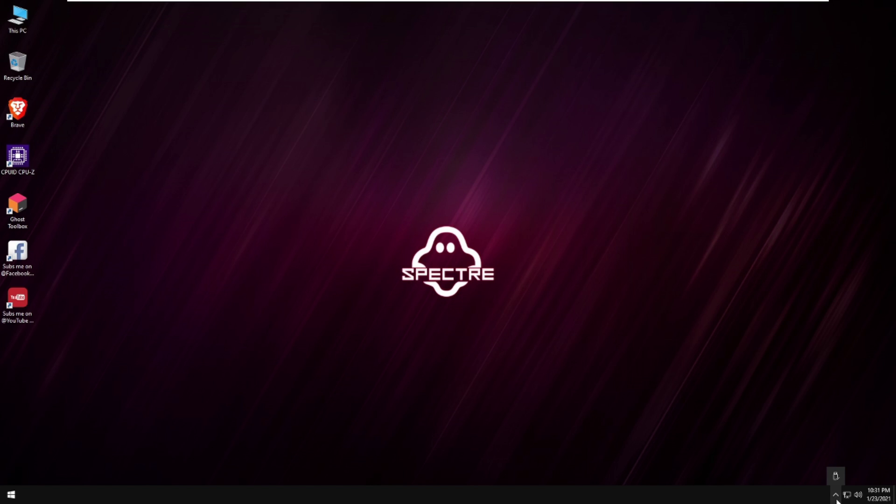
{"action": "left_click", "coordinate": [291, 295]}
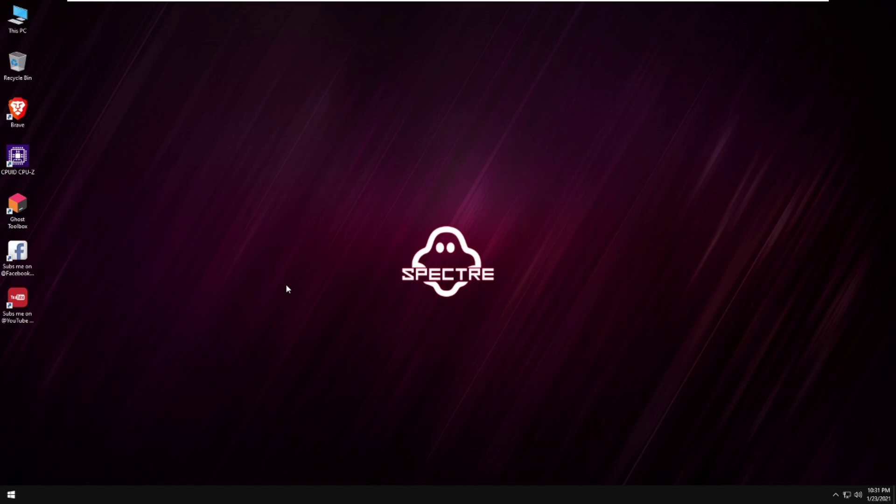
- Open Control Panel maximized, view the Windows Defender Firewall on/off settings for private and public networks, and return to all items
{"action": "key", "text": "super+r"}
{"action": "type", "text": "control"}
{"action": "key", "text": "Return"}
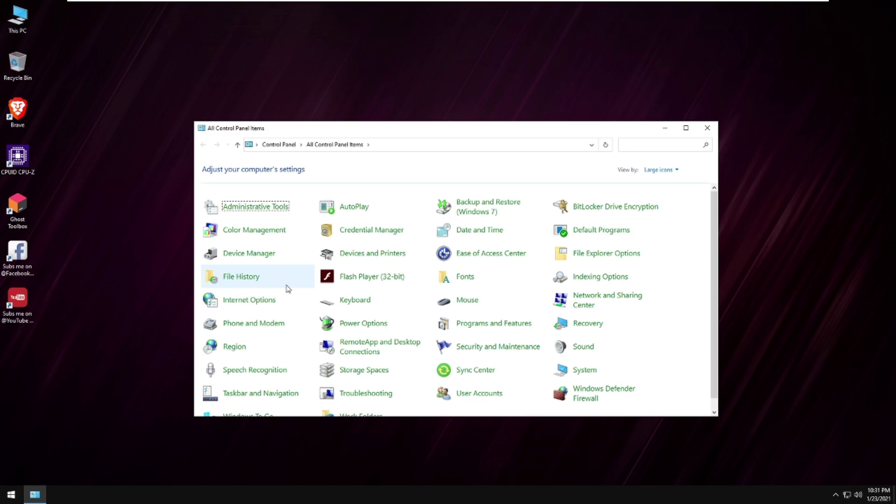
{"action": "double_click", "coordinate": [407, 133]}
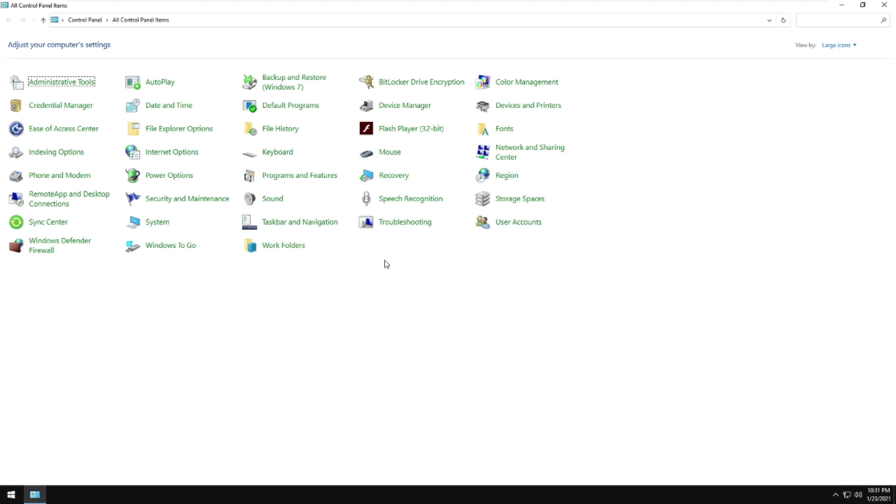
{"action": "left_click", "coordinate": [44, 255]}
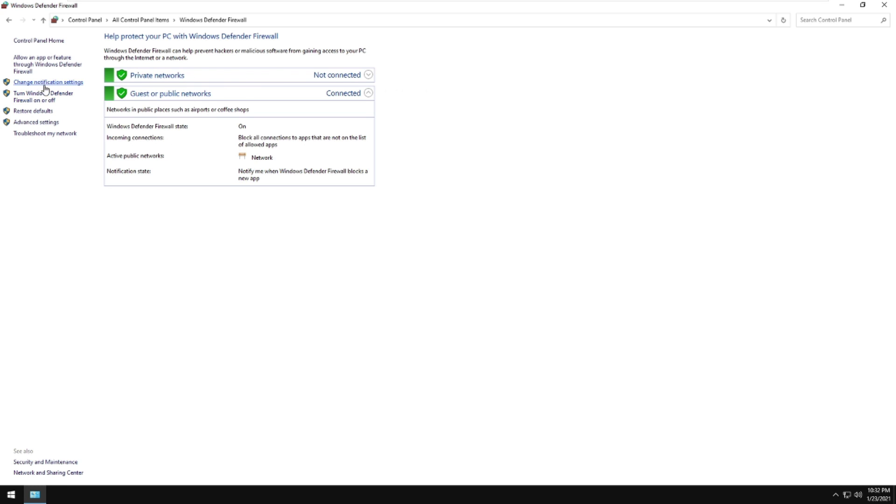
{"action": "left_click", "coordinate": [43, 99]}
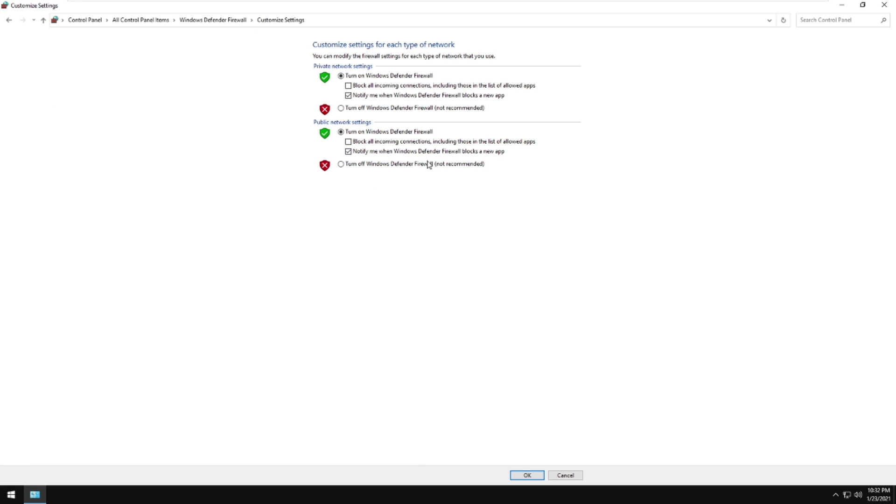
{"action": "left_click", "coordinate": [8, 21]}
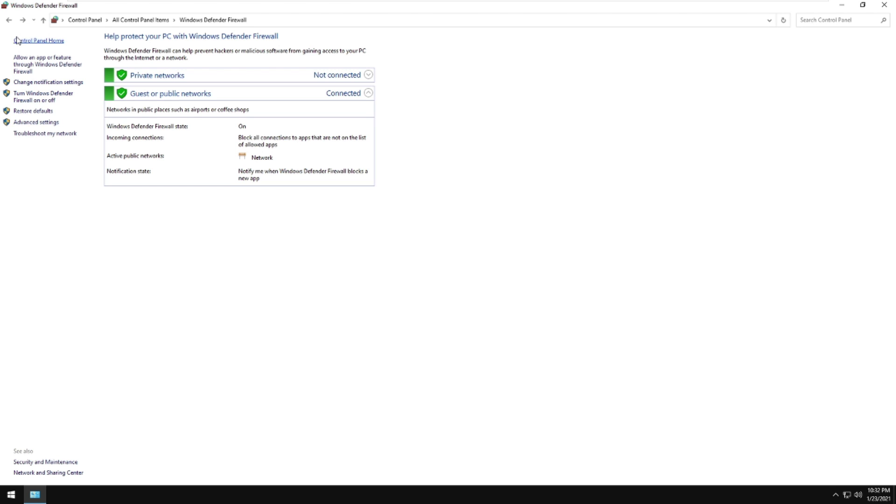
{"action": "left_click", "coordinate": [9, 21]}
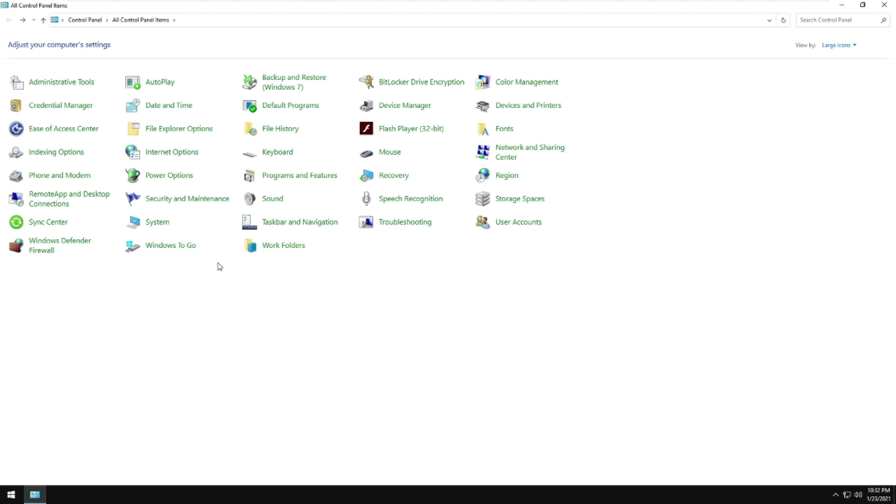
- Review the installed programs in Programs and Features, enlarge the Windows Features list to look through it, and return to all items
{"action": "left_click", "coordinate": [298, 176]}
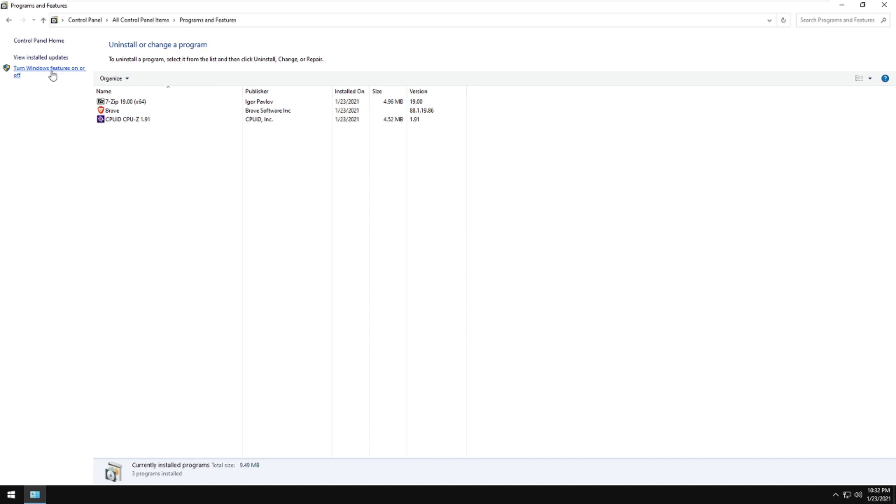
{"action": "left_click", "coordinate": [51, 73]}
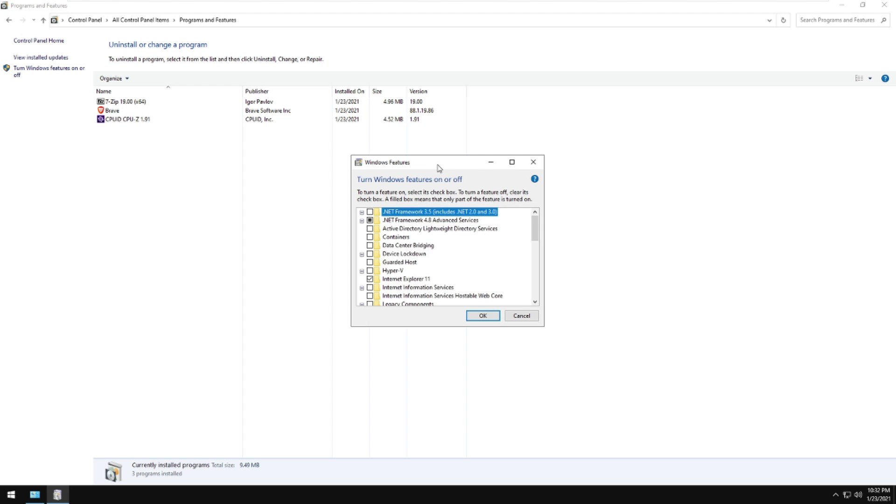
{"action": "left_click_drag", "start_coordinate": [438, 167], "coordinate": [397, 139]}
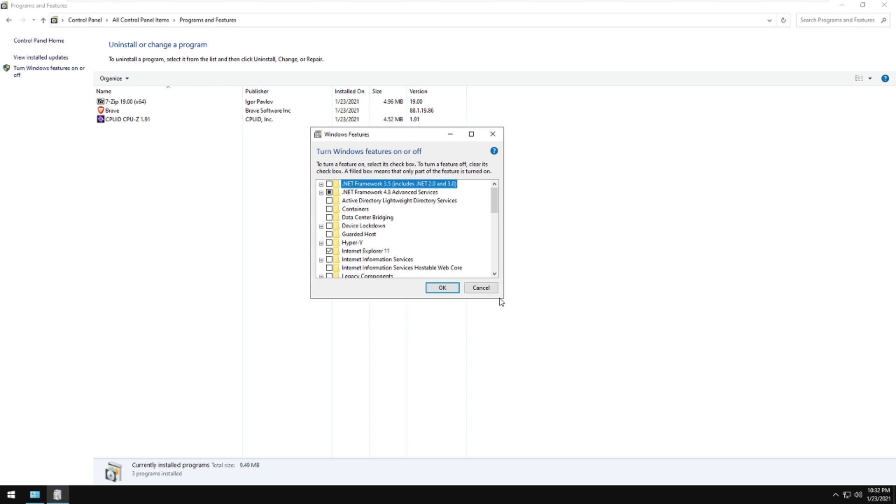
{"action": "left_click_drag", "start_coordinate": [501, 298], "coordinate": [535, 417]}
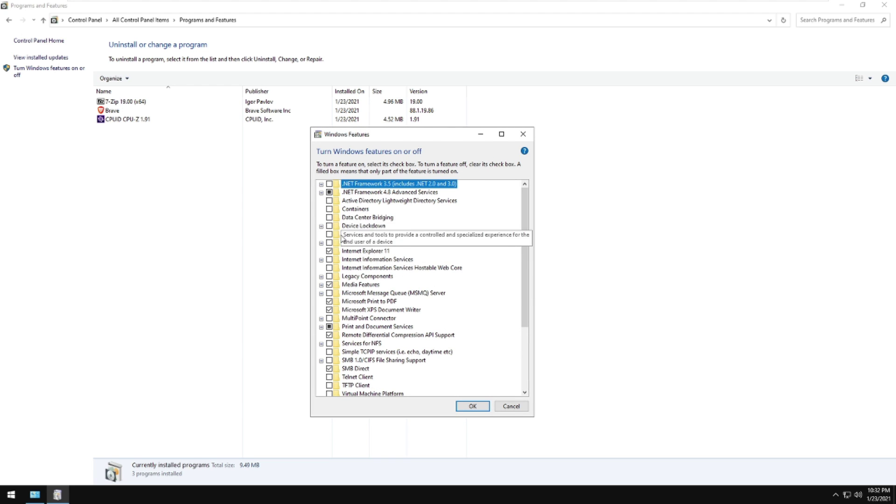
{"action": "left_click_drag", "start_coordinate": [526, 236], "coordinate": [522, 254]}
{"action": "left_click", "coordinate": [468, 407]}
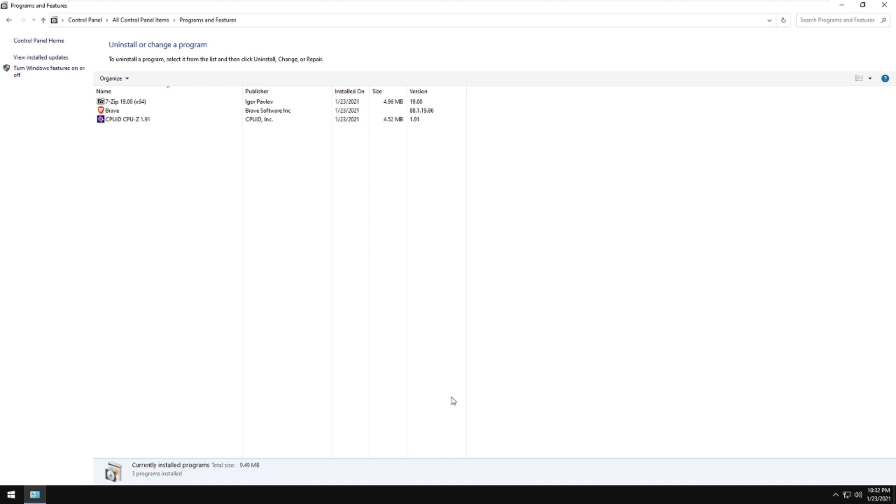
{"action": "left_click", "coordinate": [9, 22]}
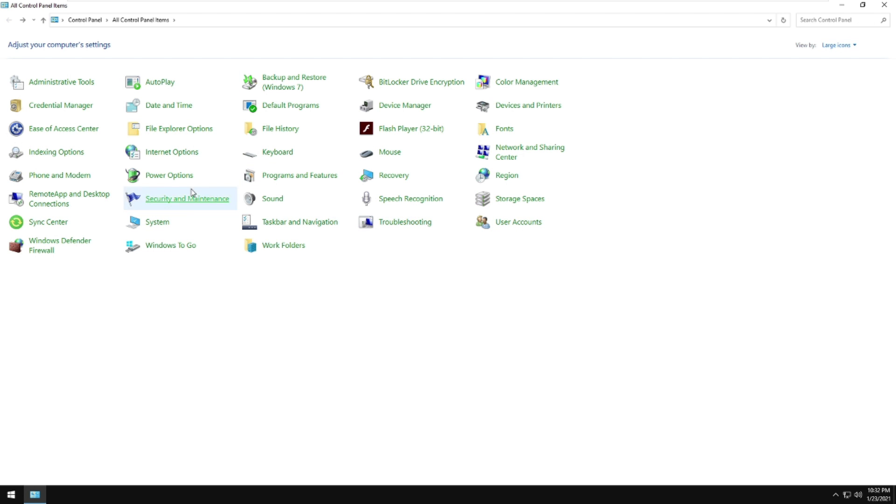
- View the power plans in Power Options including the additional ones, and close Control Panel
{"action": "left_click", "coordinate": [176, 178]}
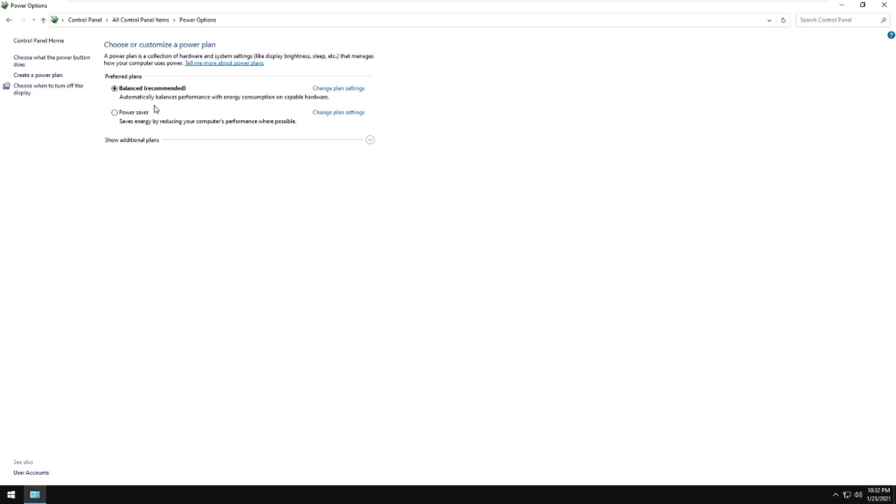
{"action": "left_click", "coordinate": [134, 144]}
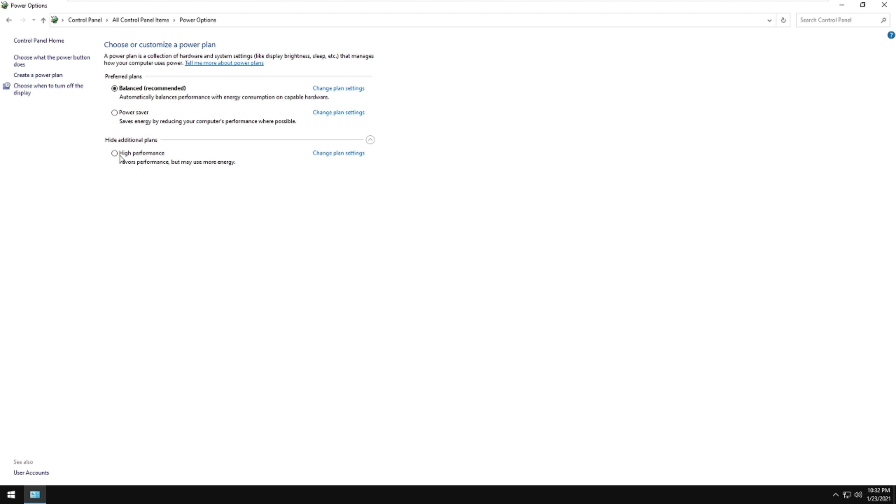
{"action": "left_click", "coordinate": [7, 19]}
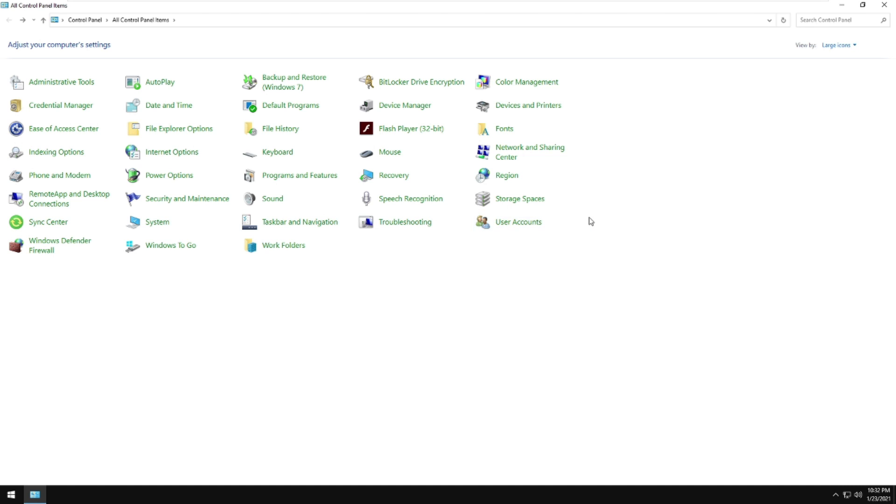
{"action": "left_click", "coordinate": [884, 5]}
- In the General privacy settings, turn off language-list website content, app launch tracking and suggested content in Settings
{"action": "key", "text": "super"}
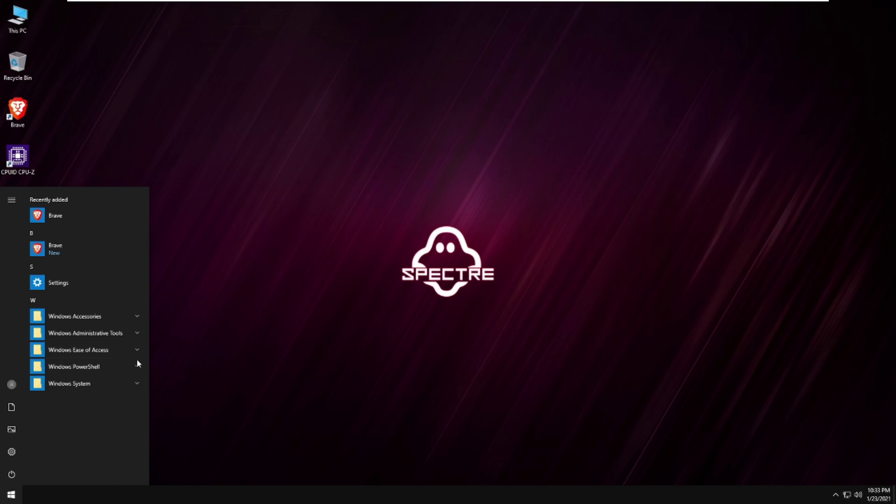
{"action": "left_click", "coordinate": [11, 452]}
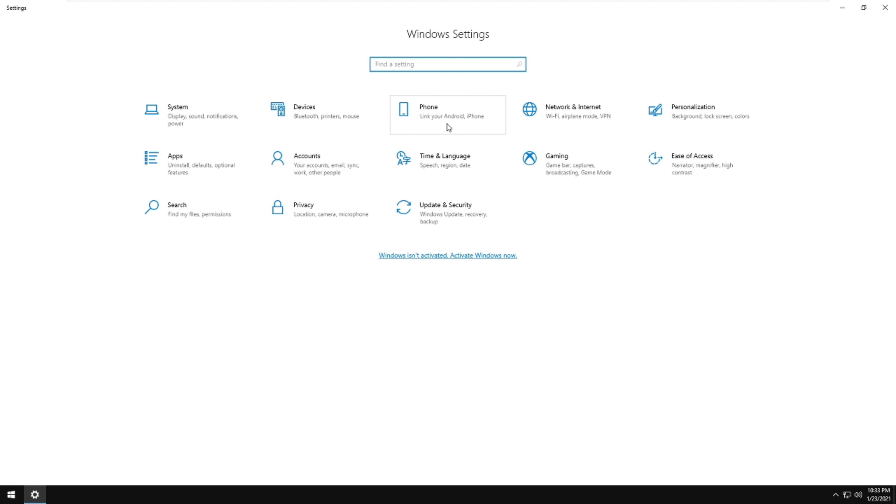
{"action": "left_click", "coordinate": [314, 207]}
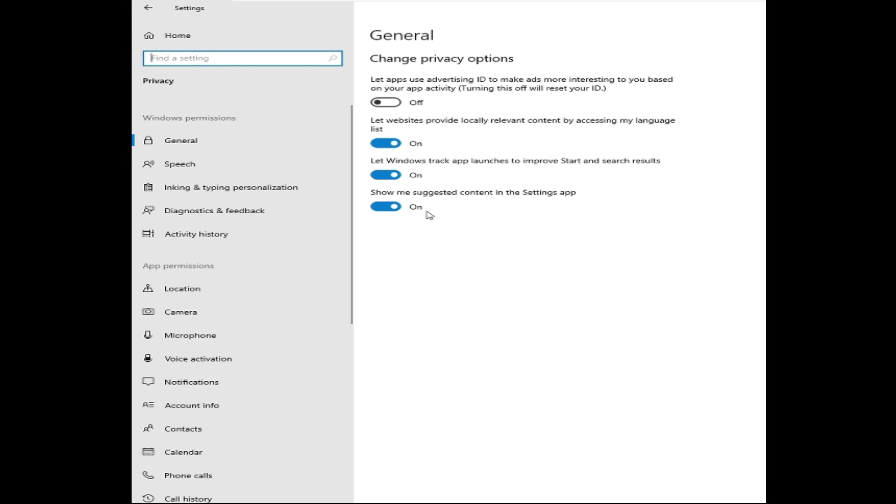
{"action": "left_click", "coordinate": [380, 143]}
{"action": "left_click", "coordinate": [381, 174]}
{"action": "left_click", "coordinate": [382, 205]}
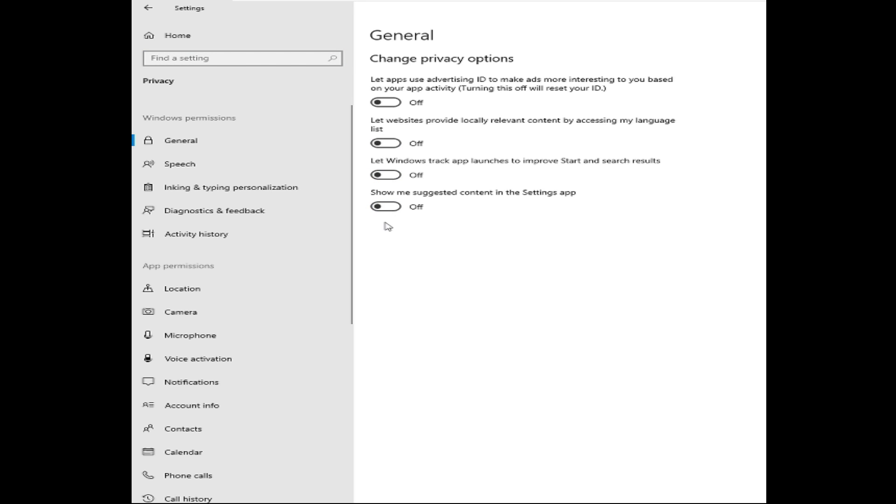
- Set the feedback frequency under Diagnostics & feedback to Never, and check the Recommended troubleshooting options without changing them
{"action": "left_click", "coordinate": [185, 166]}
{"action": "left_click", "coordinate": [204, 211]}
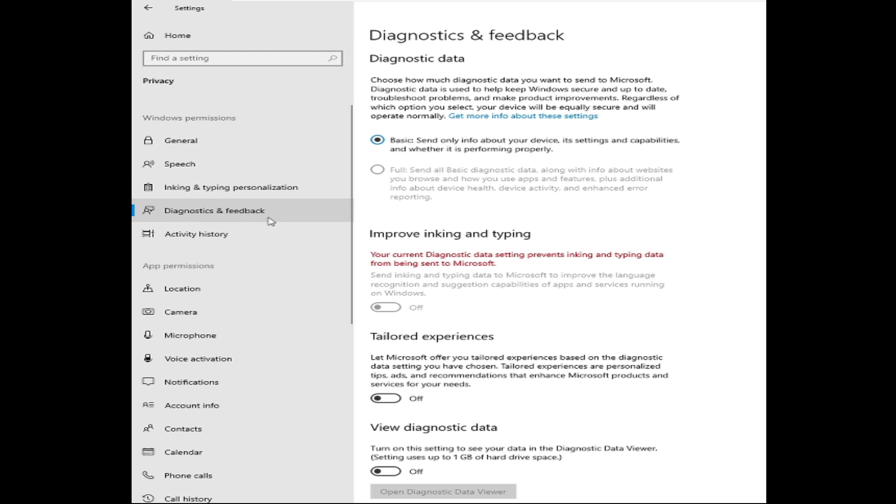
{"action": "scroll", "coordinate": [560, 280], "scroll_direction": "down", "scroll_amount": 8}
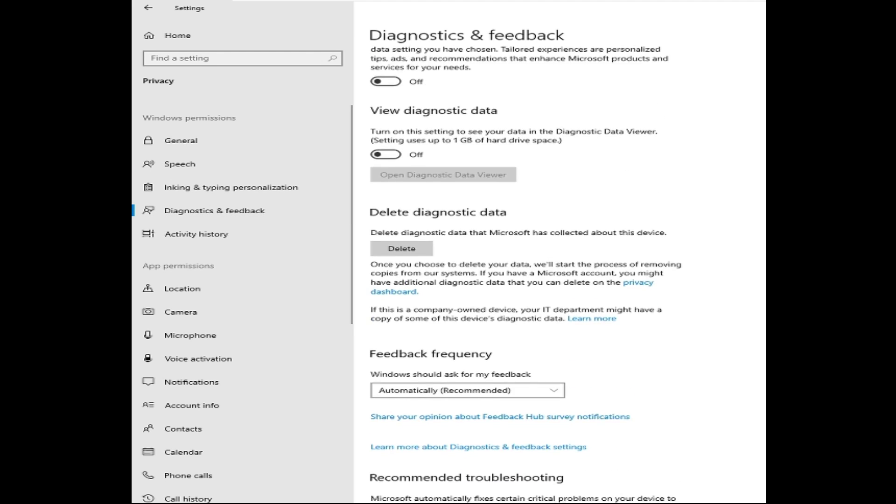
{"action": "left_click", "coordinate": [517, 295]}
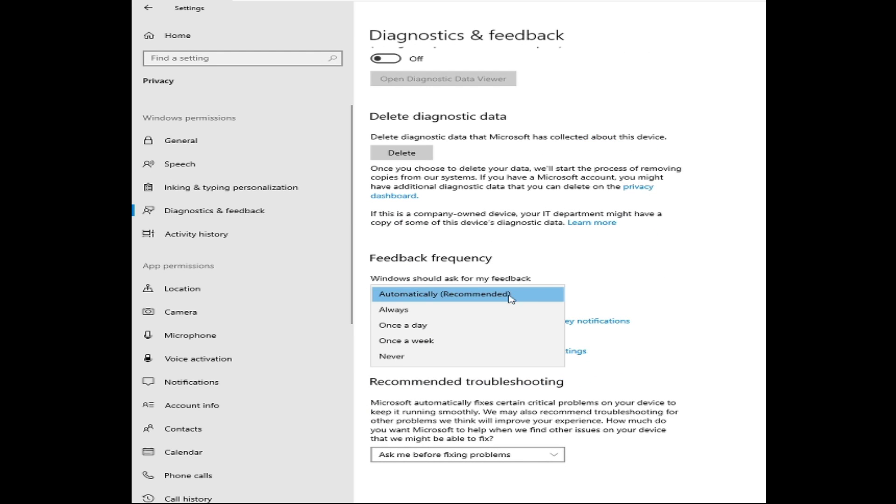
{"action": "left_click", "coordinate": [439, 357]}
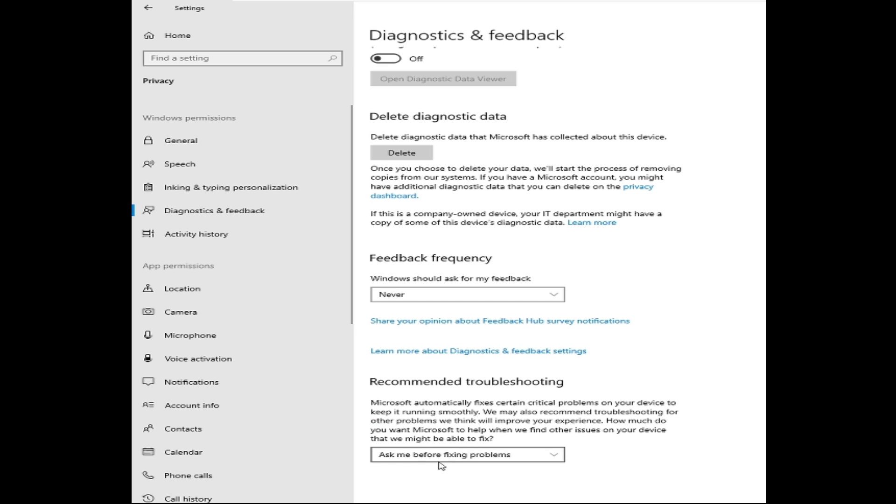
{"action": "left_click", "coordinate": [462, 454]}
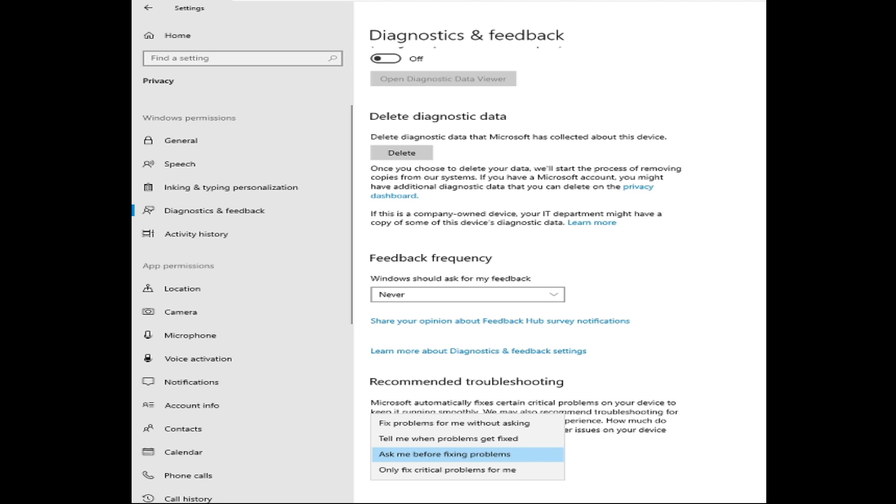
{"action": "key", "text": "Escape"}
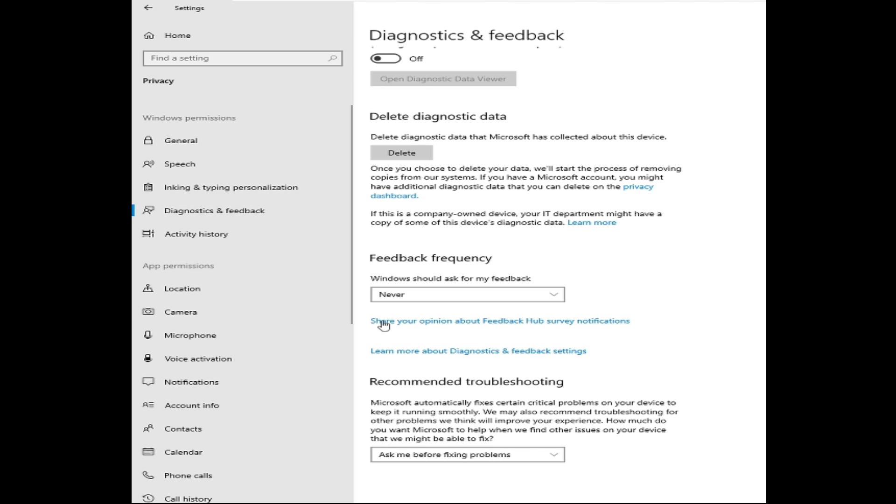
- Disable storing activity history on this device in the Activity history privacy settings
{"action": "left_click", "coordinate": [202, 240]}
{"action": "left_click", "coordinate": [383, 100]}
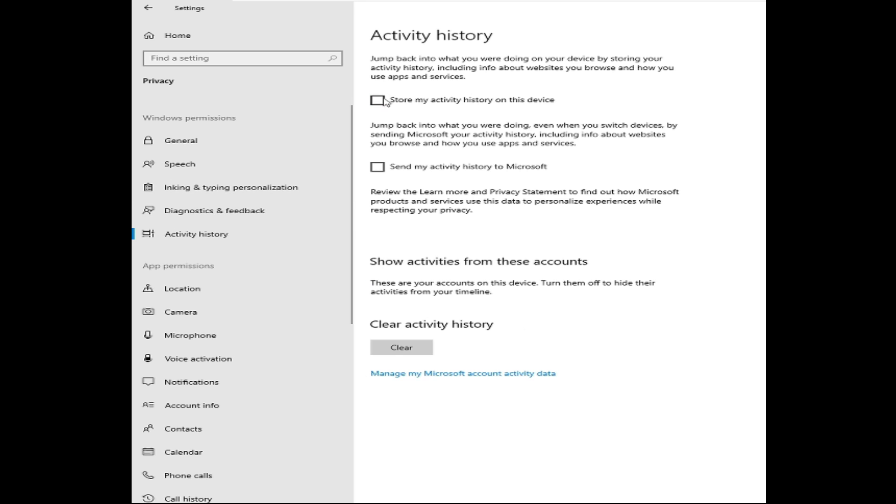
{"action": "left_click", "coordinate": [202, 213]}
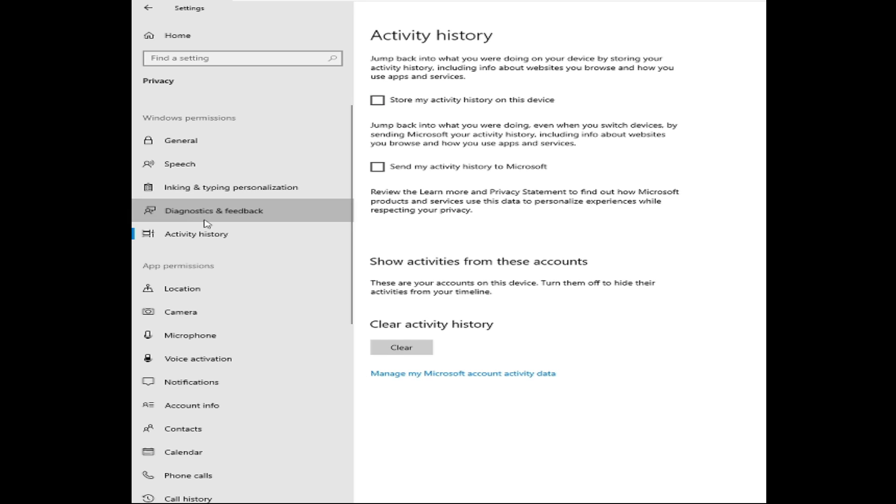
{"action": "left_click", "coordinate": [204, 237]}
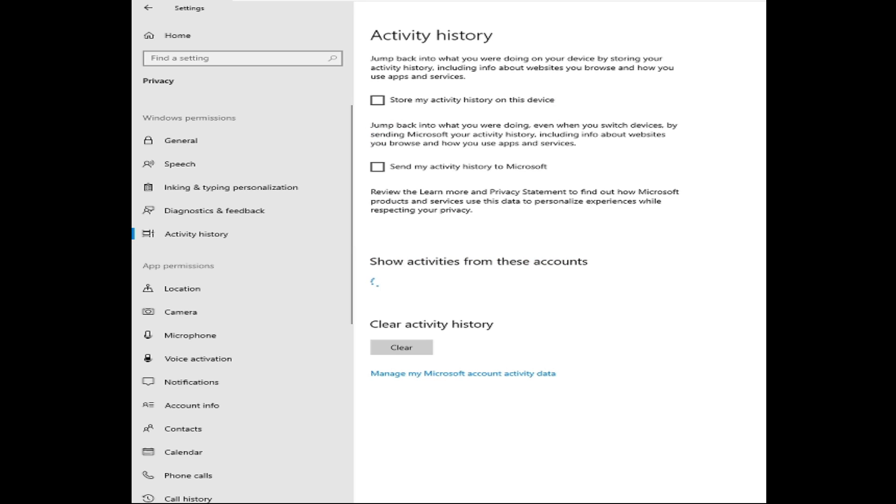
- Look through the app permission pages, including Location, Camera, Microphone, Voice activation, Notifications, Account info, Call history, Phone calls and Calendar
{"action": "left_click", "coordinate": [192, 288]}
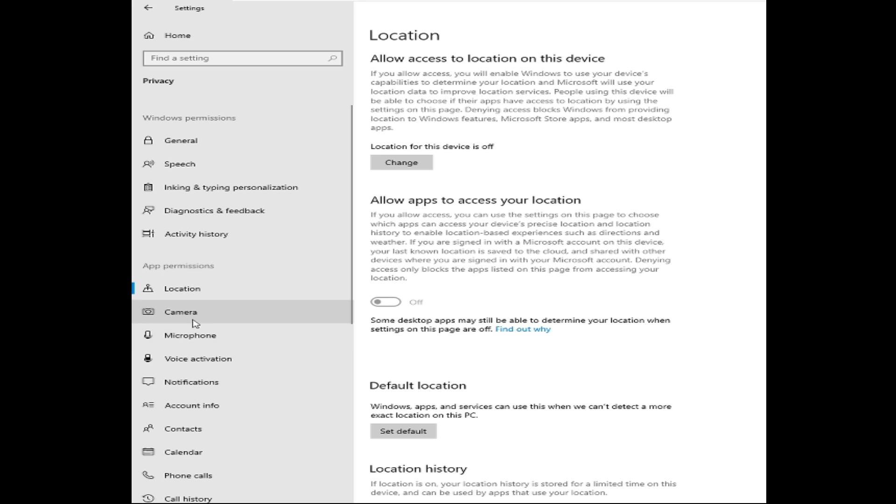
{"action": "left_click", "coordinate": [219, 317]}
{"action": "left_click", "coordinate": [186, 338]}
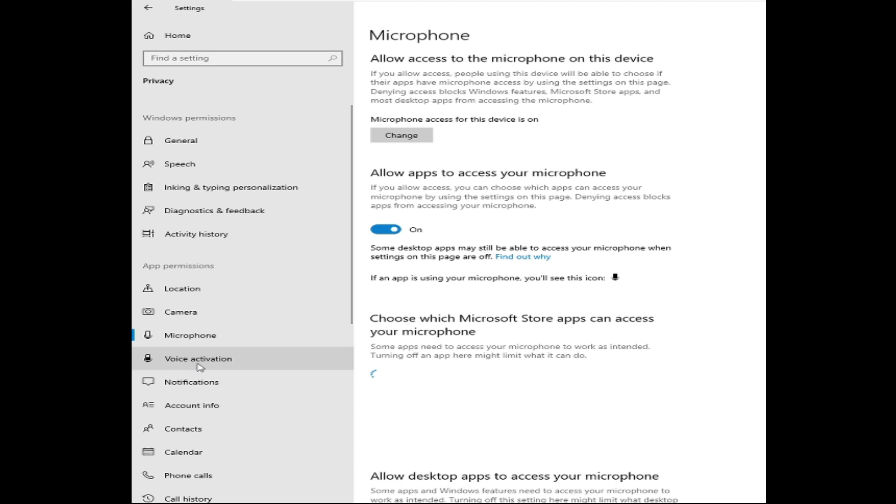
{"action": "left_click", "coordinate": [198, 359]}
{"action": "left_click", "coordinate": [189, 385]}
{"action": "left_click", "coordinate": [189, 410]}
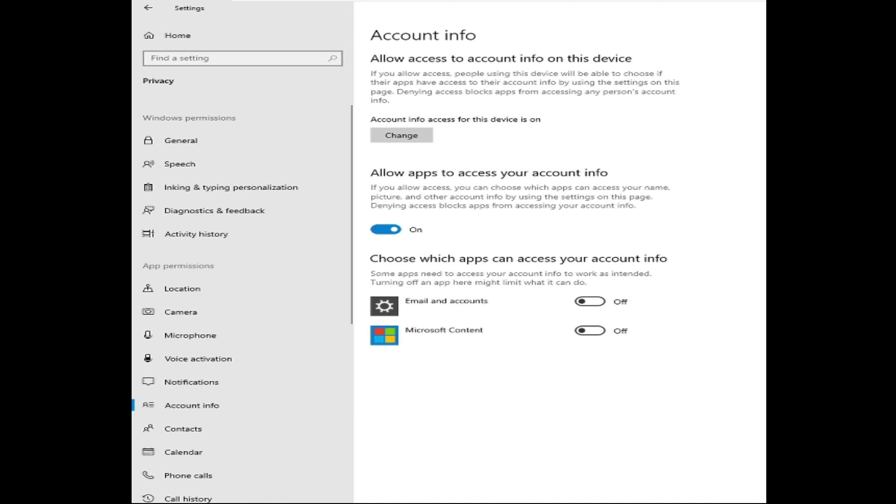
{"action": "left_click", "coordinate": [195, 497]}
{"action": "left_click", "coordinate": [189, 475]}
{"action": "left_click", "coordinate": [171, 450]}
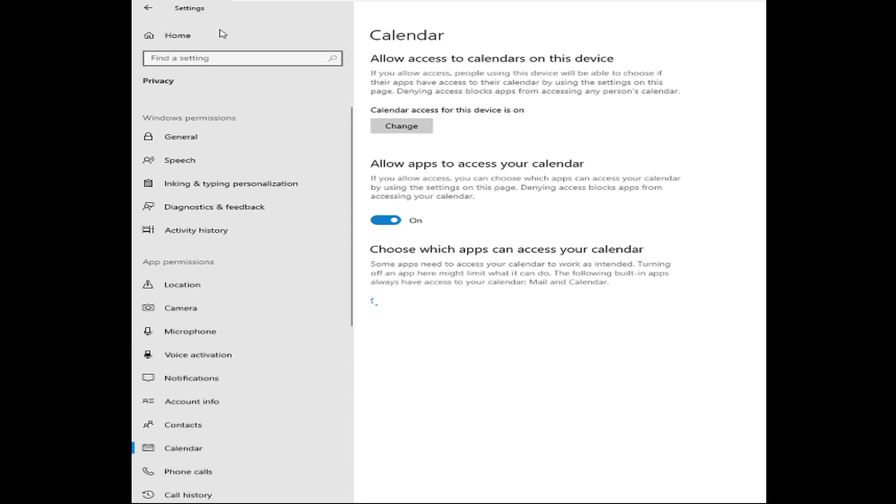
- Return to the Settings home page and review the Gaming pages for Game bar, Xbox Networking and Game Mode
{"action": "left_click", "coordinate": [169, 37]}
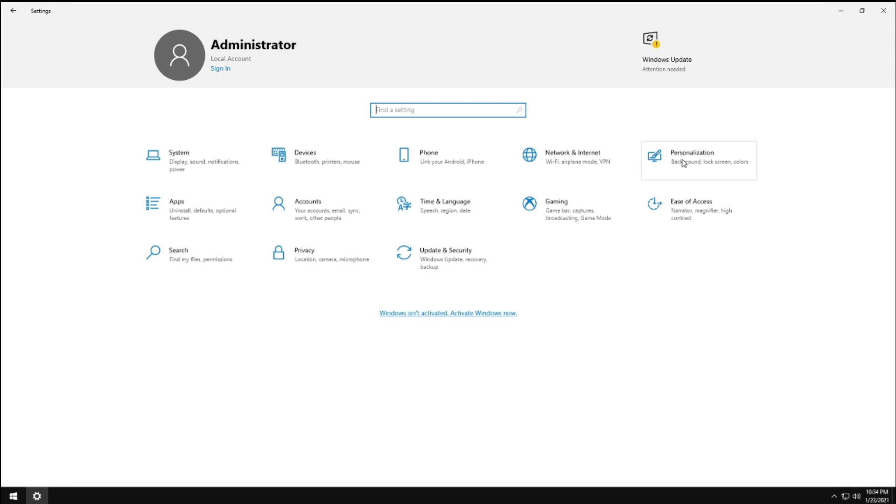
{"action": "left_click", "coordinate": [570, 214]}
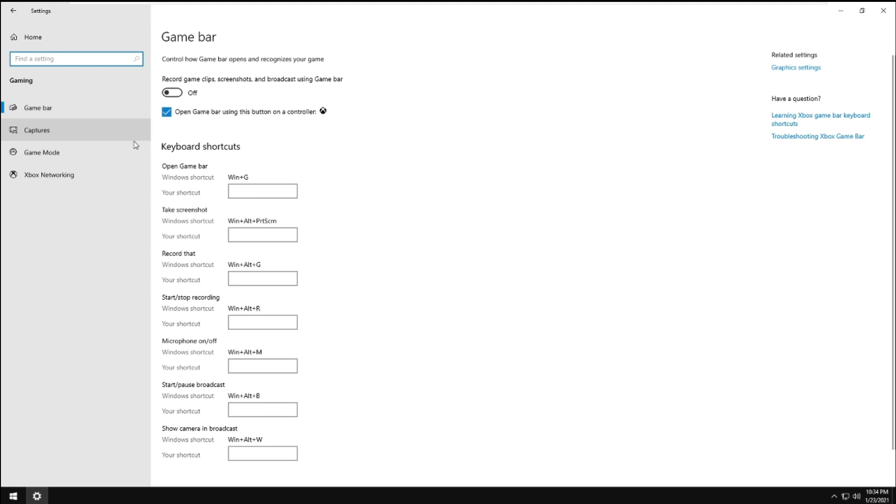
{"action": "left_click", "coordinate": [40, 174]}
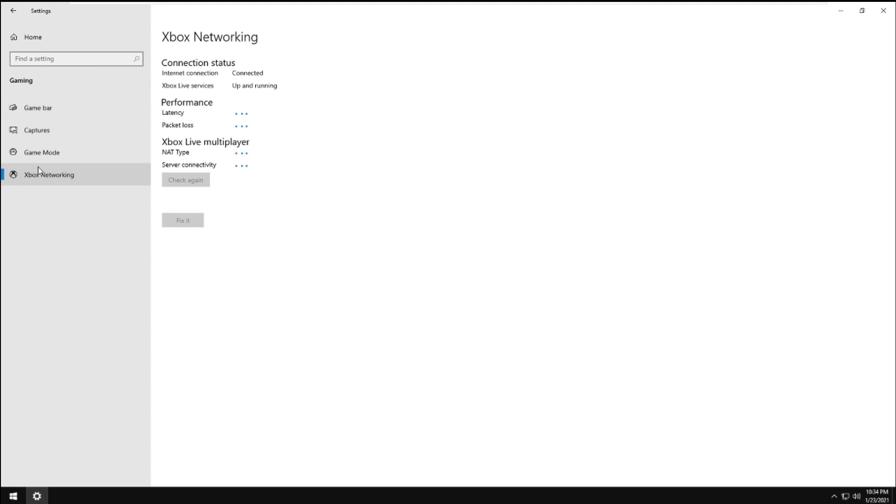
{"action": "left_click", "coordinate": [40, 149]}
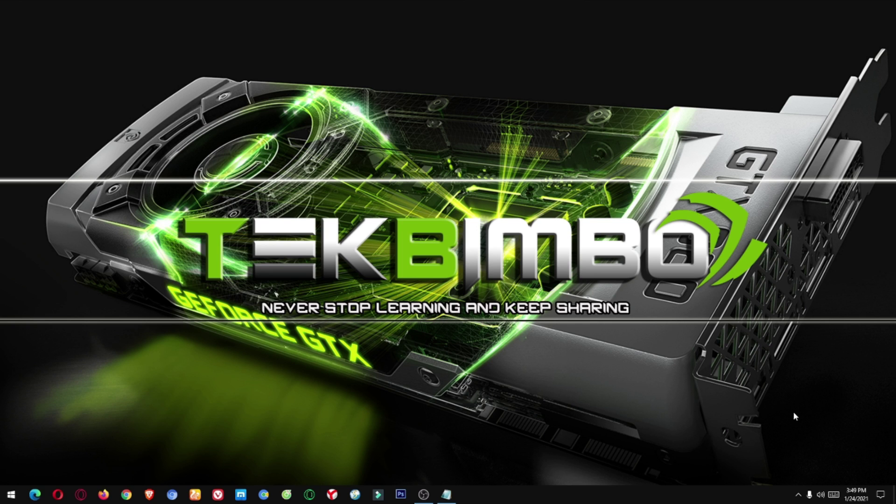
- Switch to CCBoot from the hidden notification area icons to view the computers in its Client Manager
{"action": "left_click", "coordinate": [797, 494]}
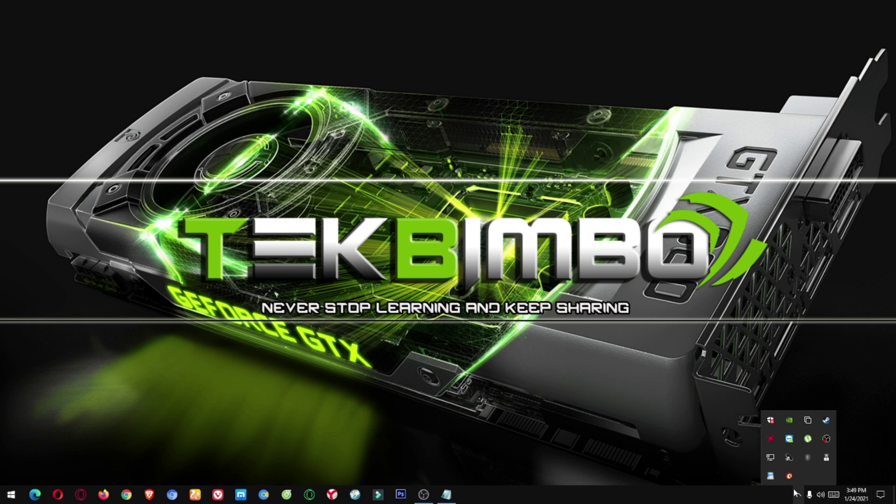
{"action": "left_click", "coordinate": [770, 476]}
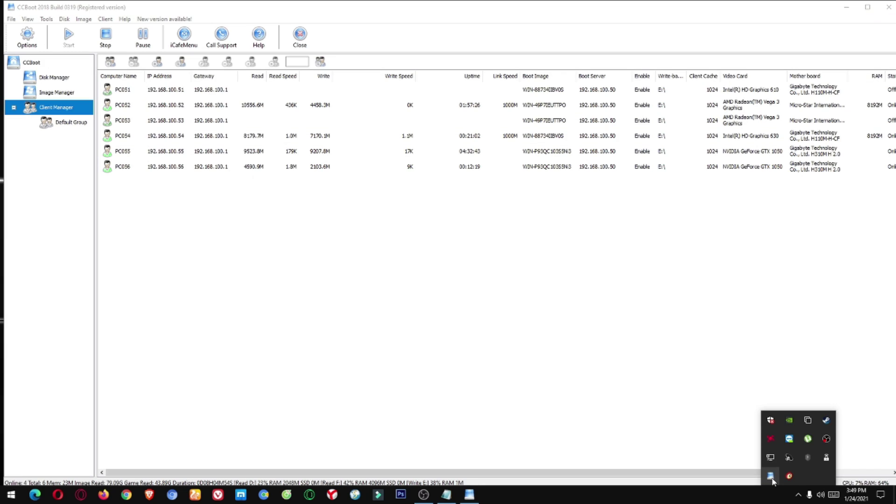
{"action": "left_click", "coordinate": [284, 206]}
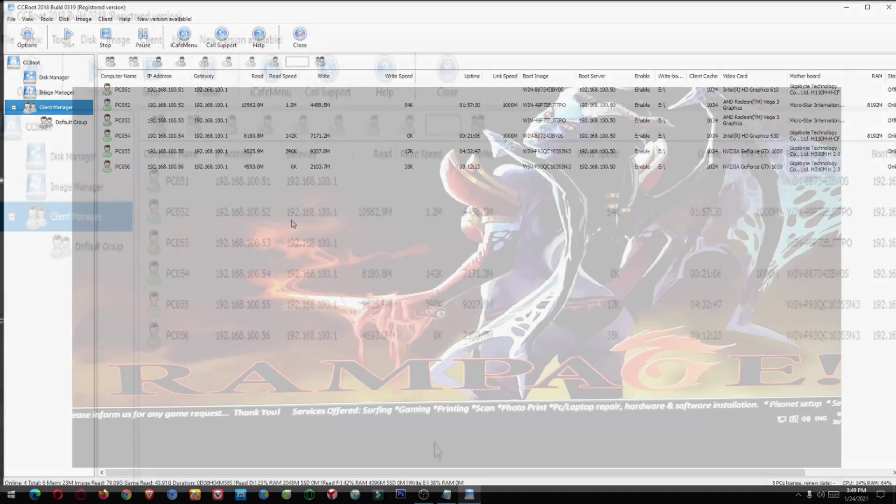